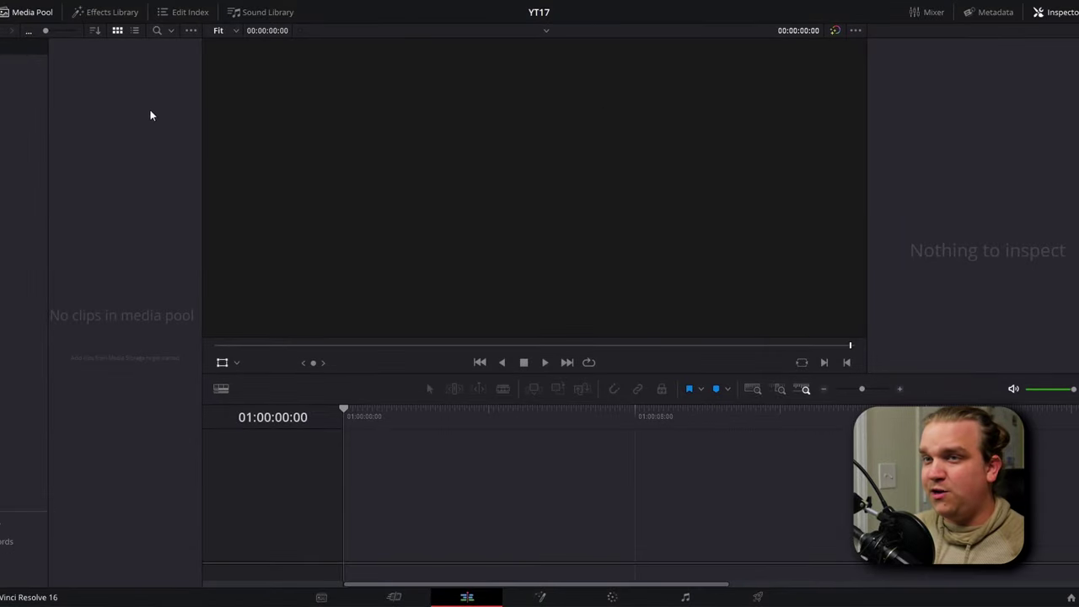
# Drag HaloClip from the YT17 folder in File Explorer into the Media Pool.
pyautogui.click(17, 14)
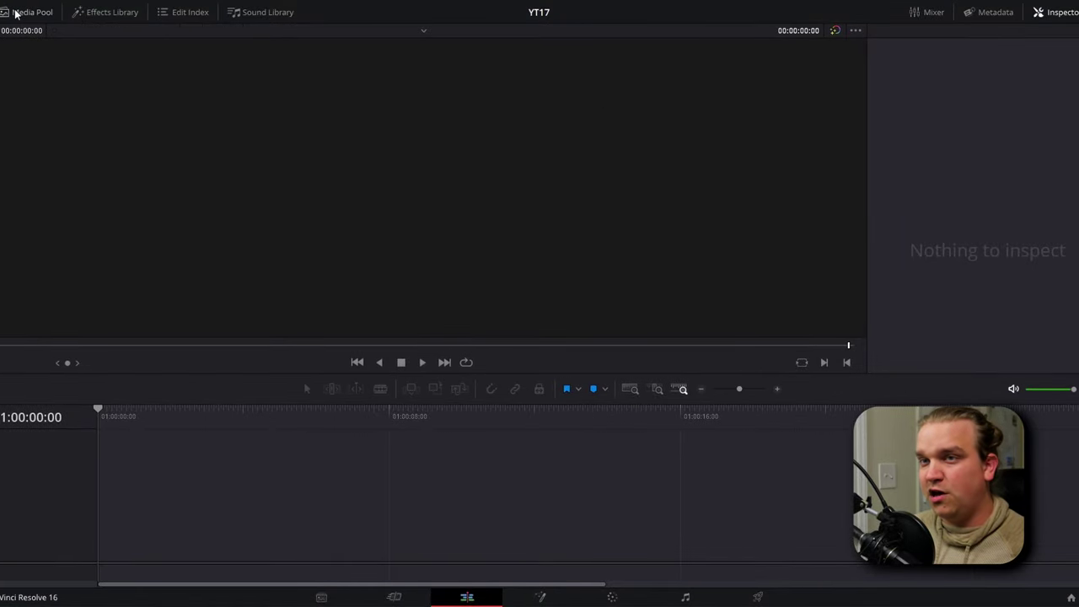
pyautogui.click(26, 16)
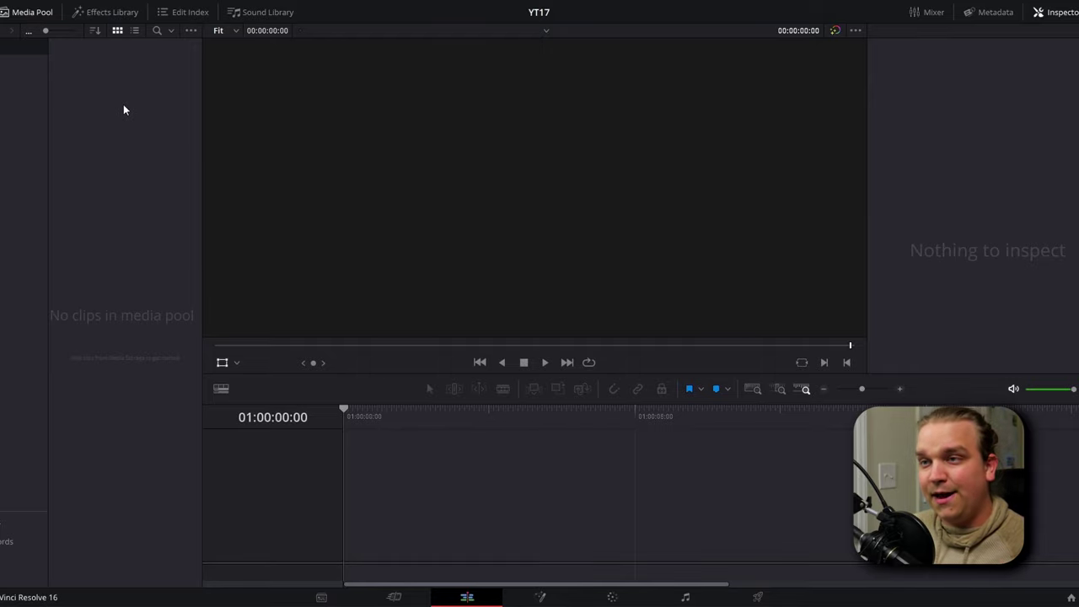
pyautogui.hotkey('alt', 'Tab')
pyautogui.moveTo(443, 177); pyautogui.dragTo(158, 236)
pyautogui.click(121, 145)
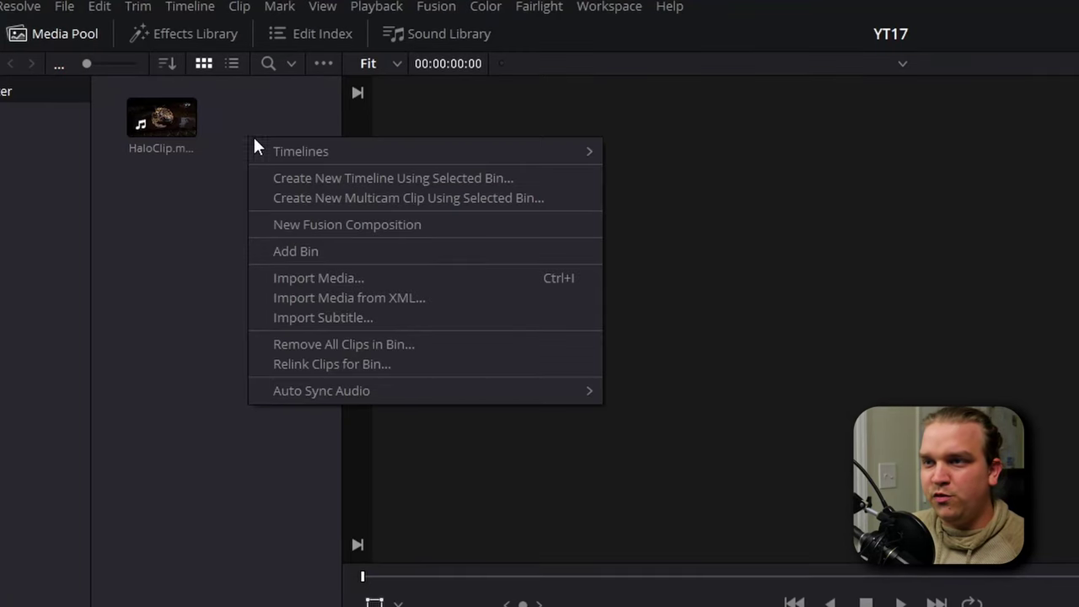
# Start a new timeline from the Media Pool and name it TikTok.
pyautogui.moveTo(286, 154)
pyautogui.click(668, 156)
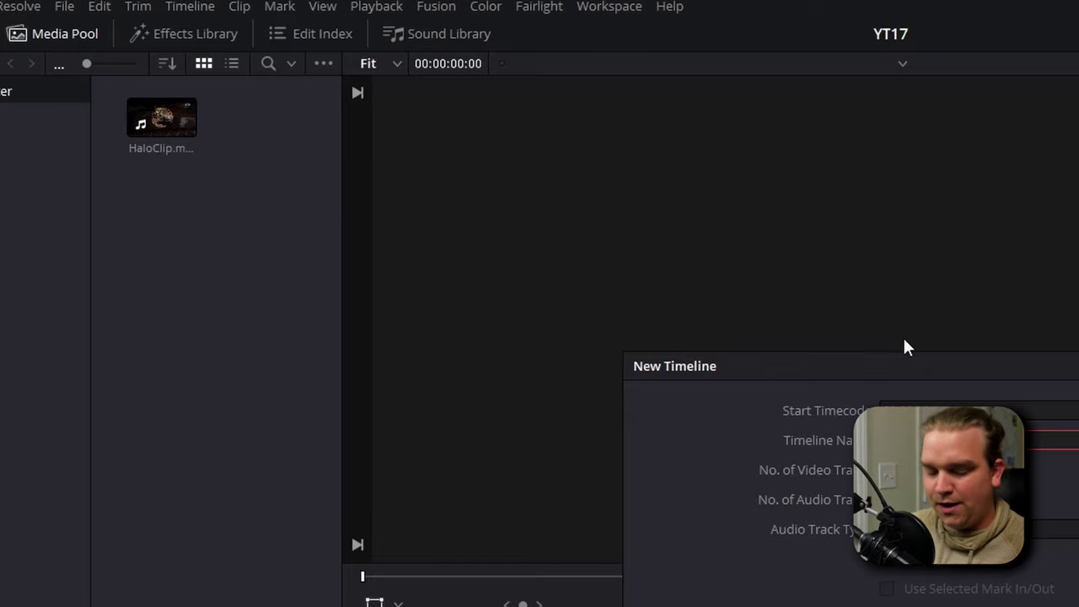
pyautogui.write('TikTok')
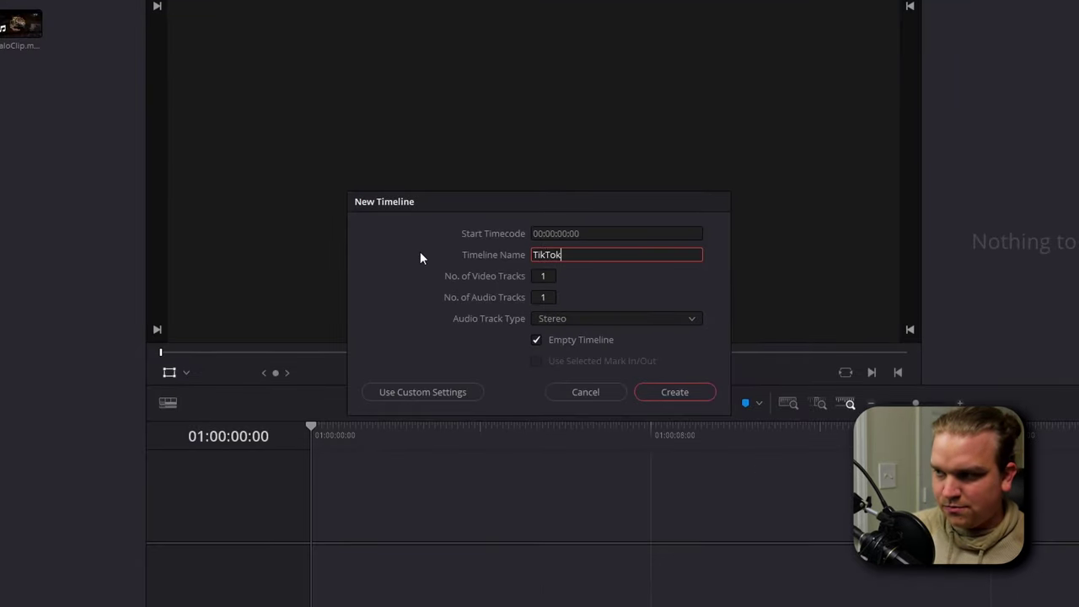
# Use custom settings to set the format to 1080 × 1920, pick a frame rate, and create it.
pyautogui.click(443, 393)
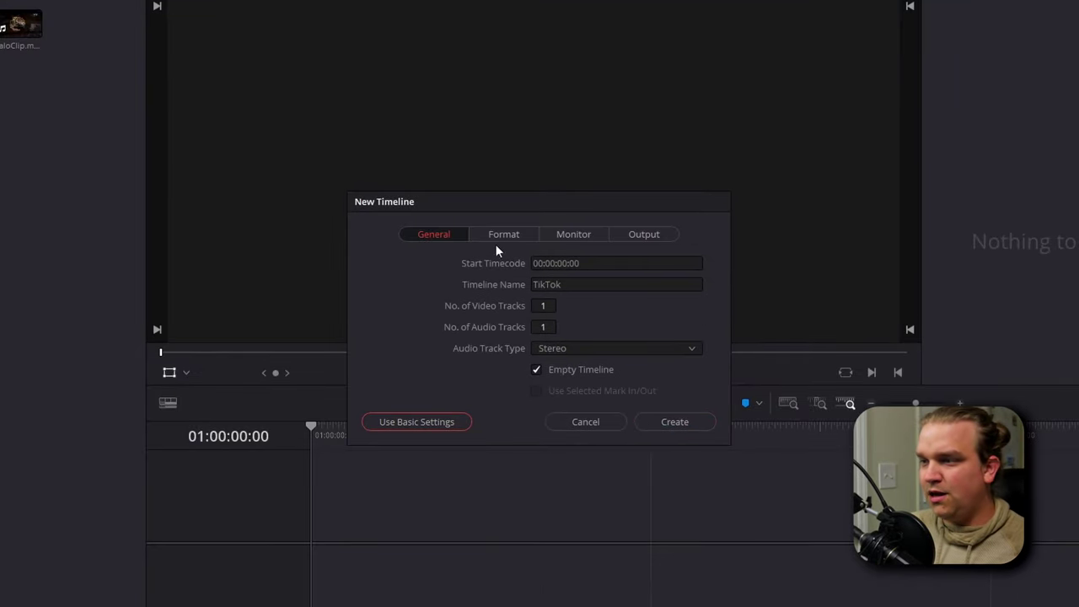
pyautogui.click(498, 235)
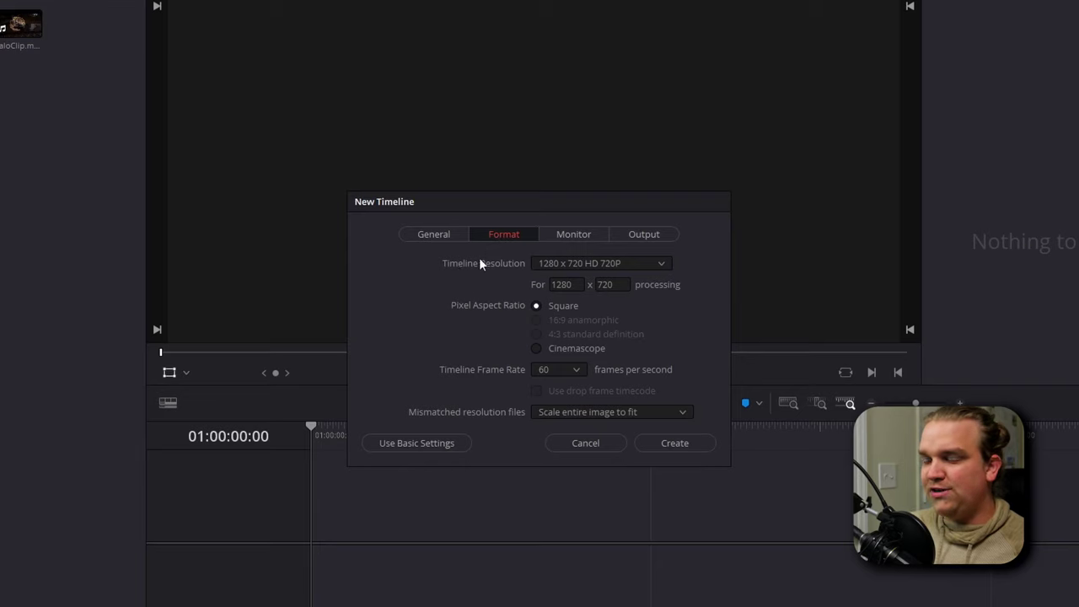
pyautogui.doubleClick(568, 284)
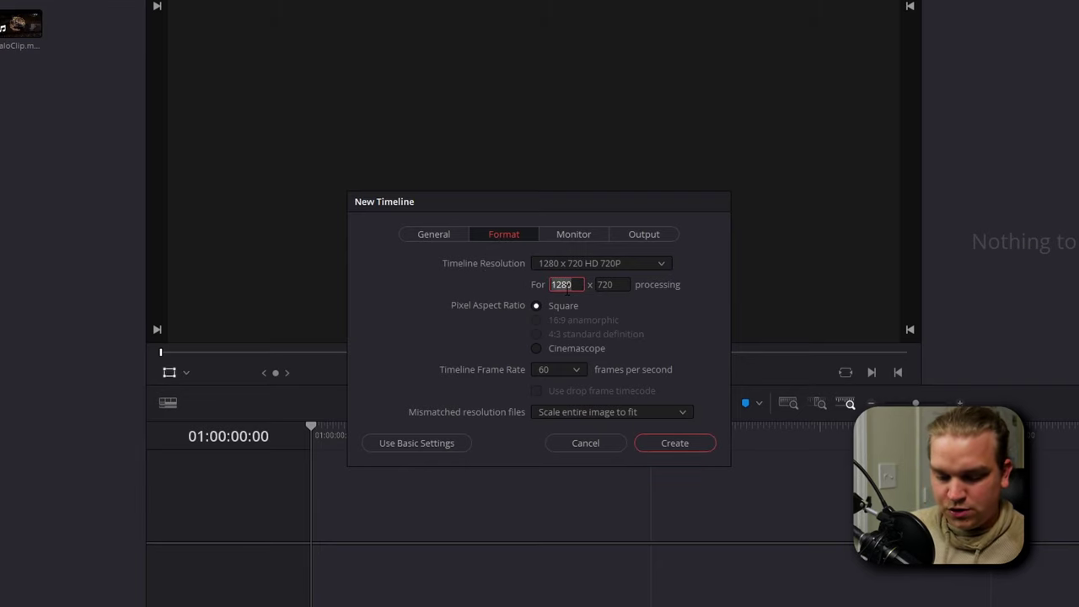
pyautogui.write('1')
pyautogui.press('Tab')
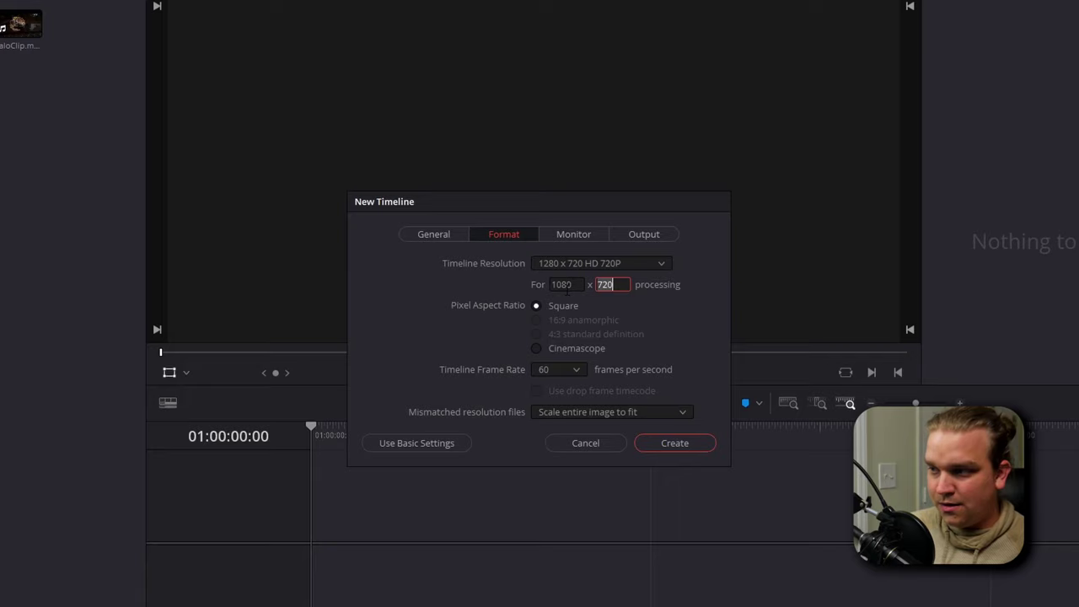
pyautogui.write('19')
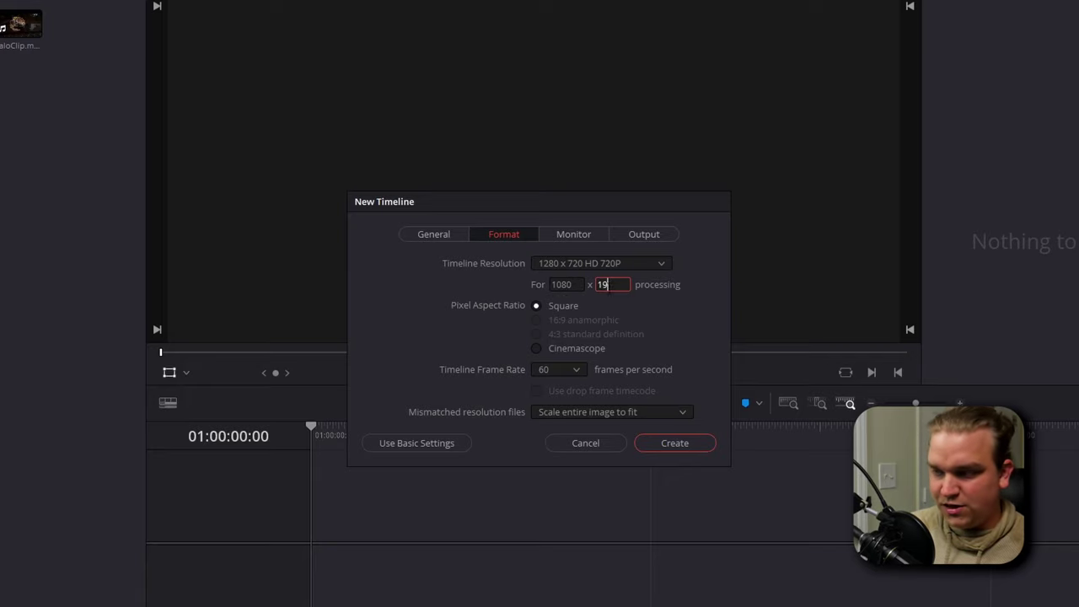
pyautogui.write('20')
pyautogui.click(547, 368)
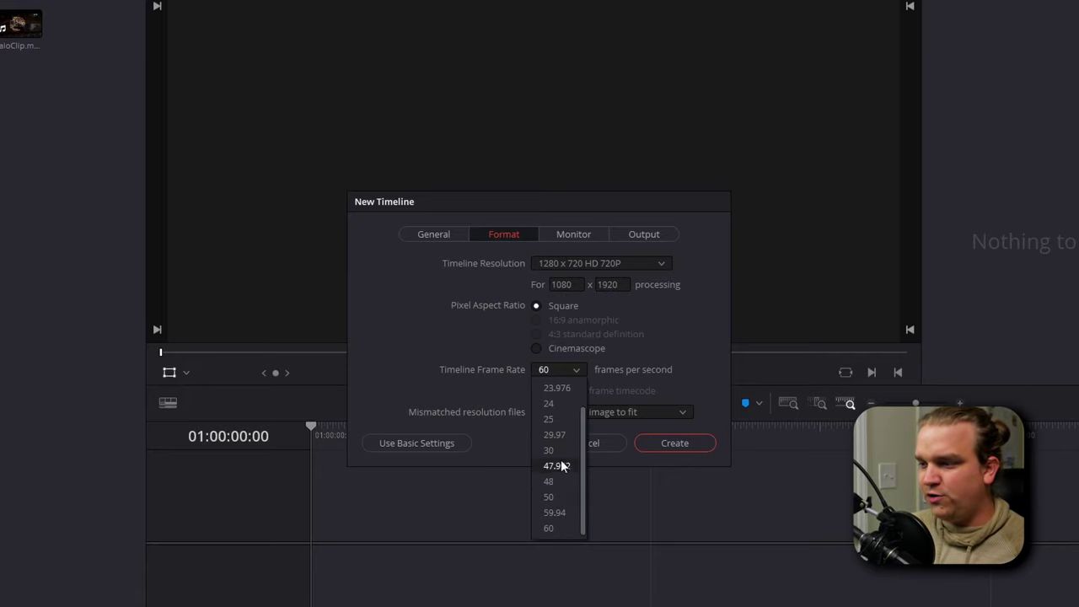
pyautogui.click(561, 459)
pyautogui.click(675, 443)
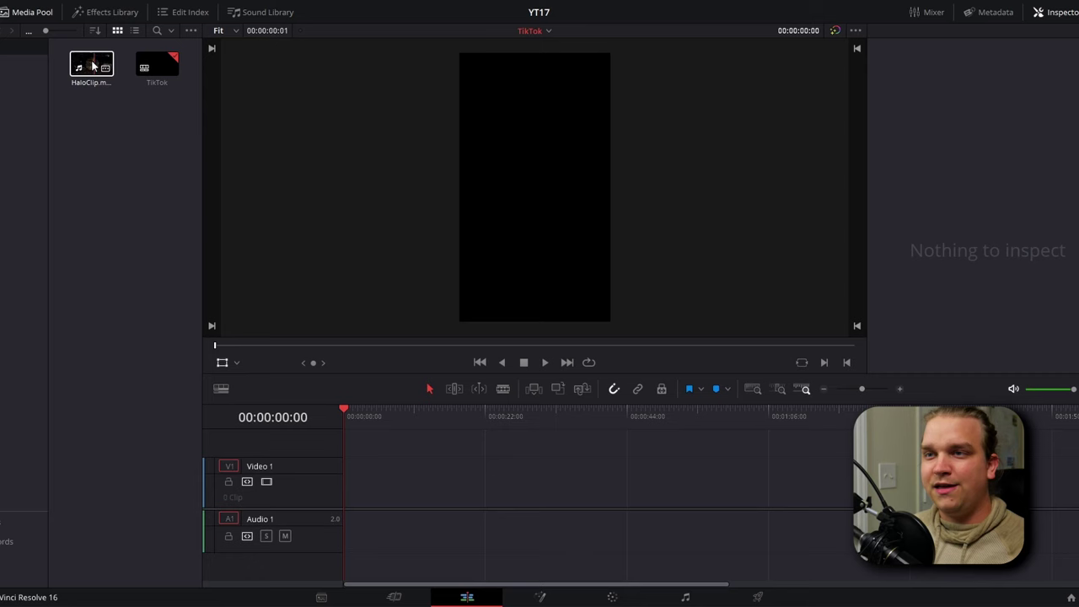
# Place HaloClip on Video 1/Audio 1 at 00:00 and check its audio and video Inspector settings.
pyautogui.moveTo(91, 66); pyautogui.dragTo(354, 472)
pyautogui.click(429, 461)
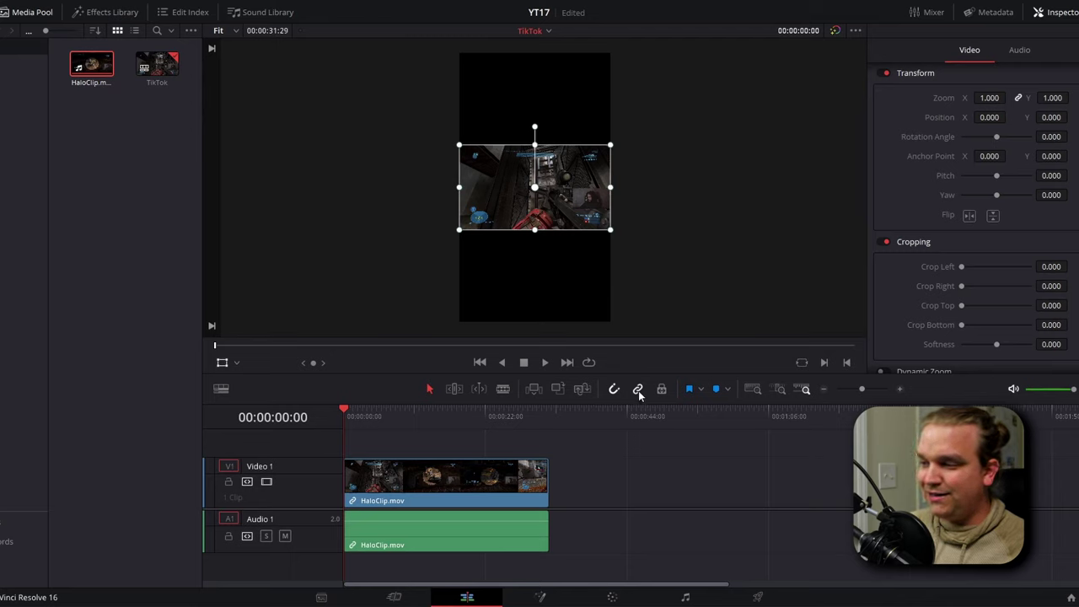
pyautogui.click(467, 463)
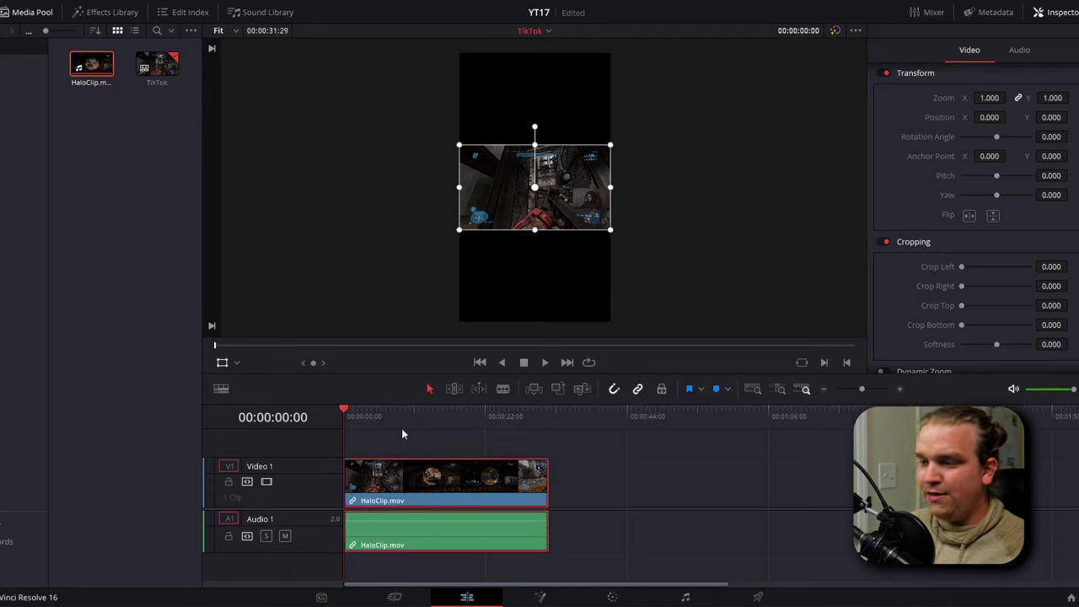
pyautogui.moveTo(373, 485); pyautogui.dragTo(337, 480)
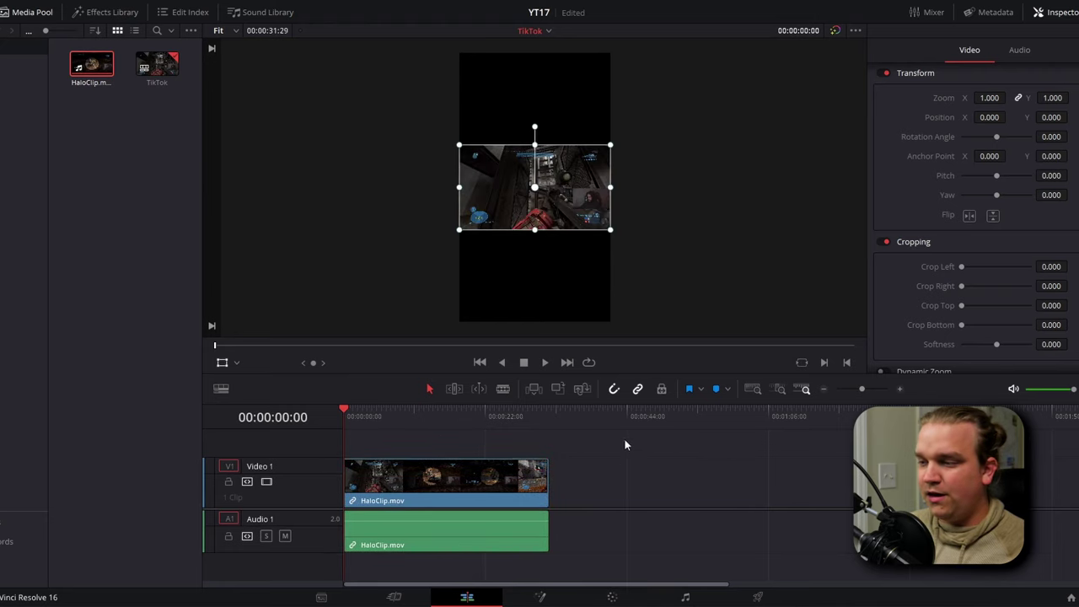
pyautogui.click(432, 481)
pyautogui.click(402, 541)
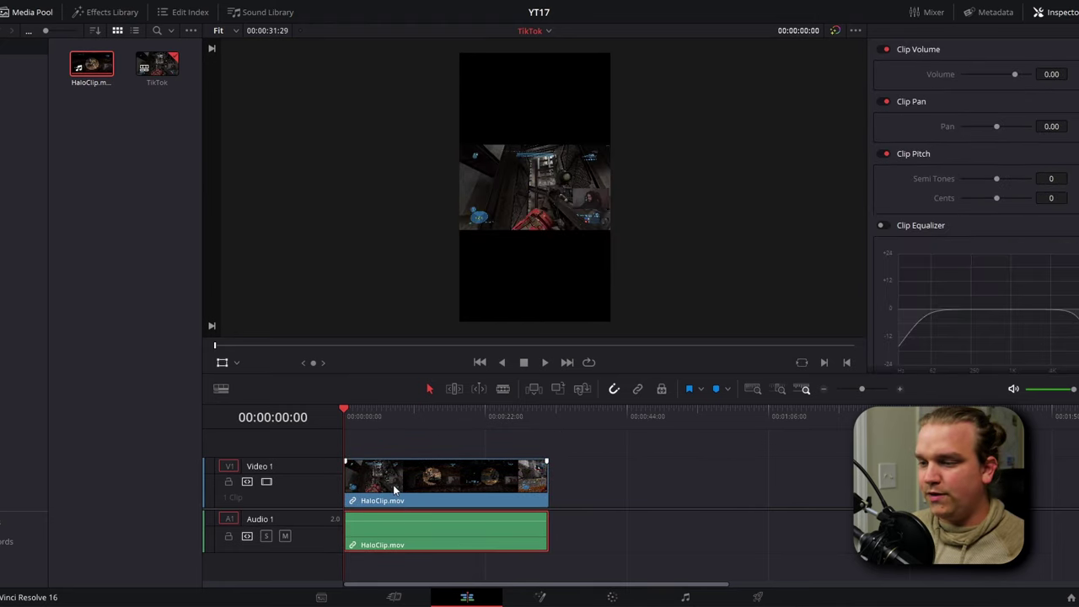
pyautogui.click(405, 540)
pyautogui.click(354, 416)
# Trim HaloClip's start to the 10-second mark, delete the gap, and return to the start.
pyautogui.moveTo(354, 416); pyautogui.dragTo(411, 417)
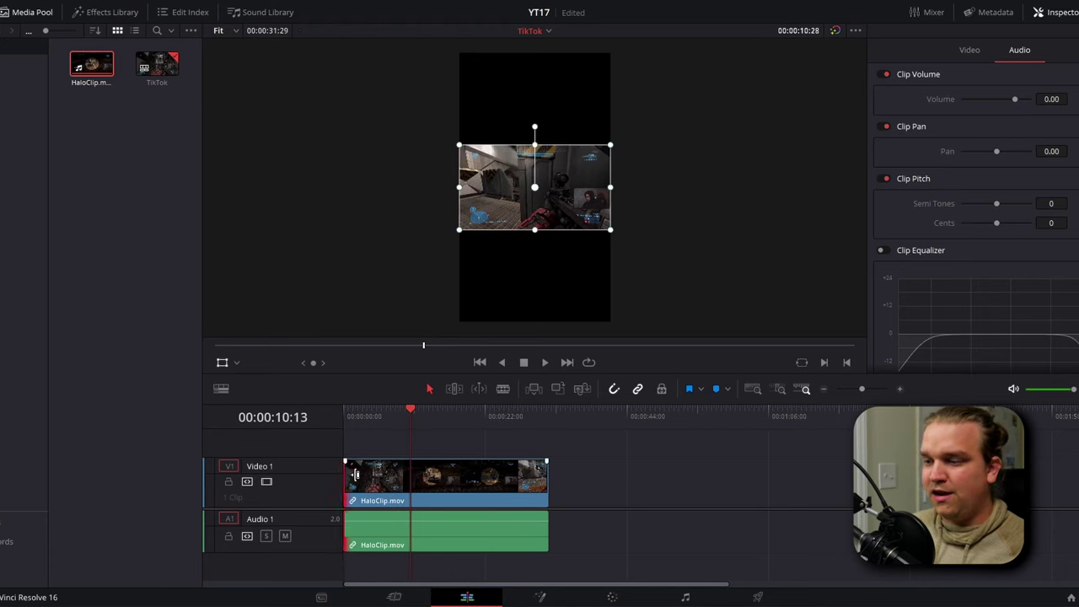
pyautogui.moveTo(348, 475); pyautogui.dragTo(408, 480)
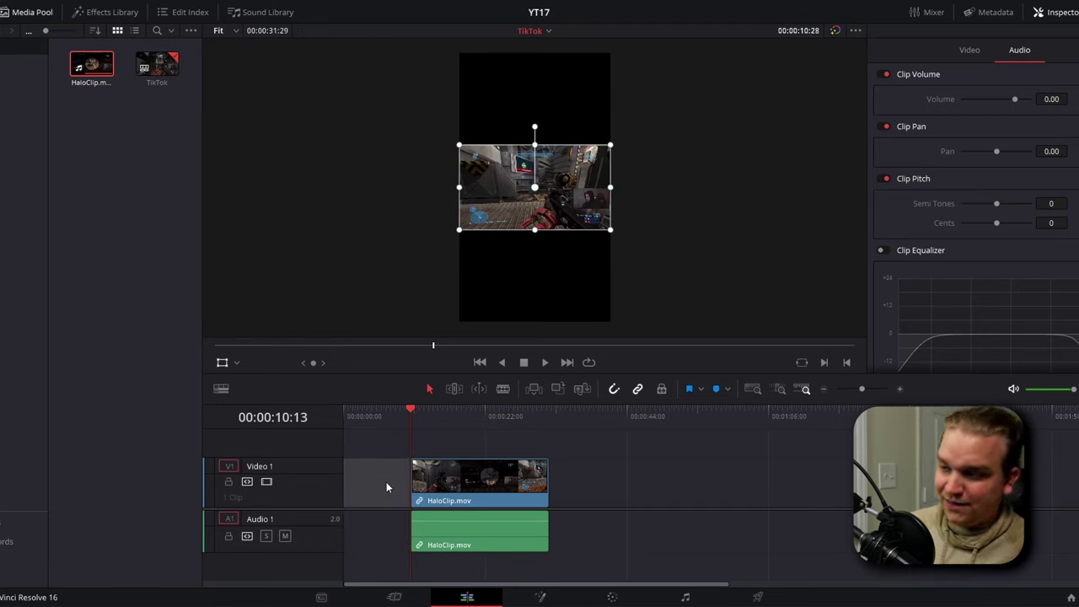
pyautogui.press('Delete')
pyautogui.press('Home')
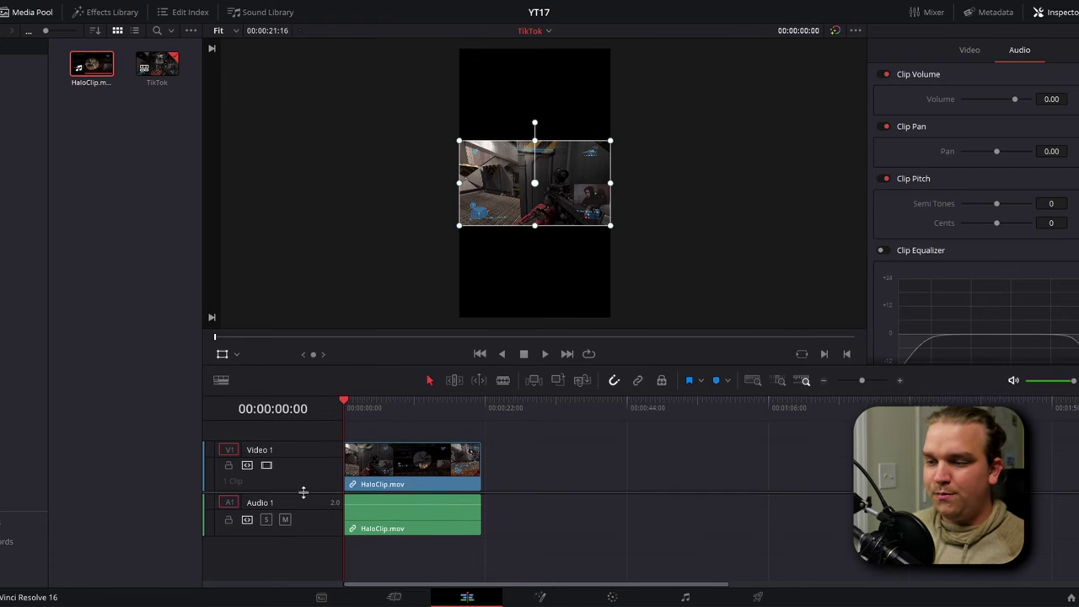
# Duplicate HaloClip onto new Video 2 and Video 3 tracks and select the top copy.
pyautogui.moveTo(303, 489); pyautogui.dragTo(268, 530)
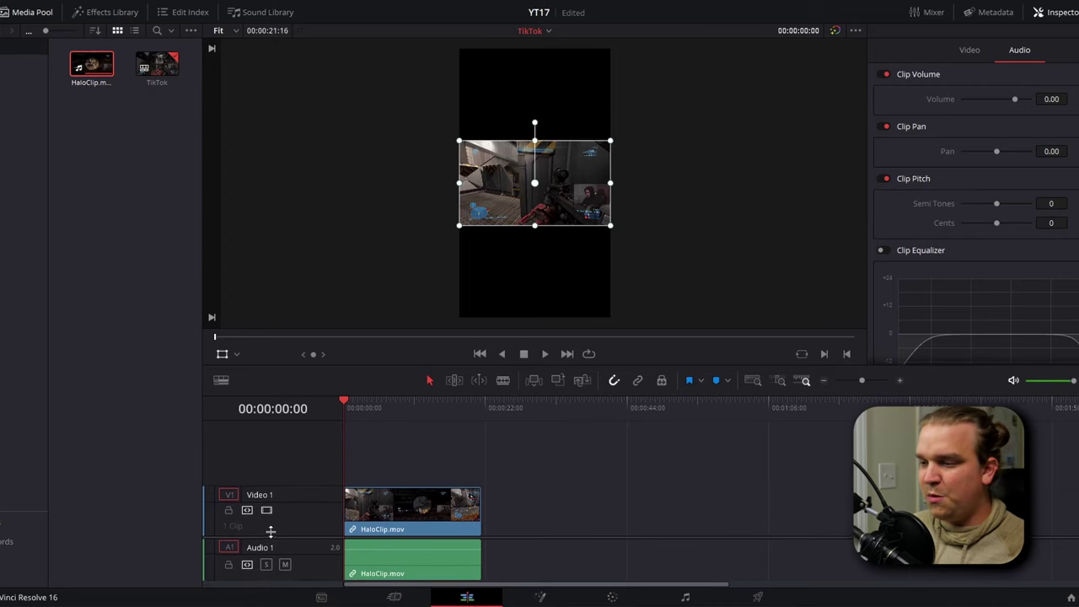
pyautogui.click(374, 508)
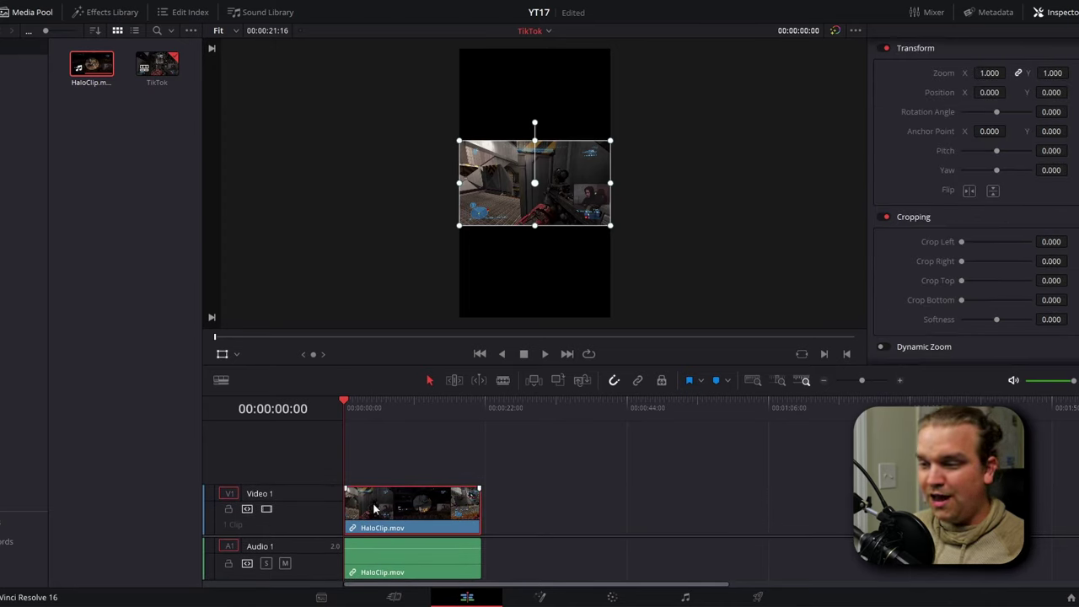
pyautogui.moveTo(369, 498); pyautogui.dragTo(368, 472)
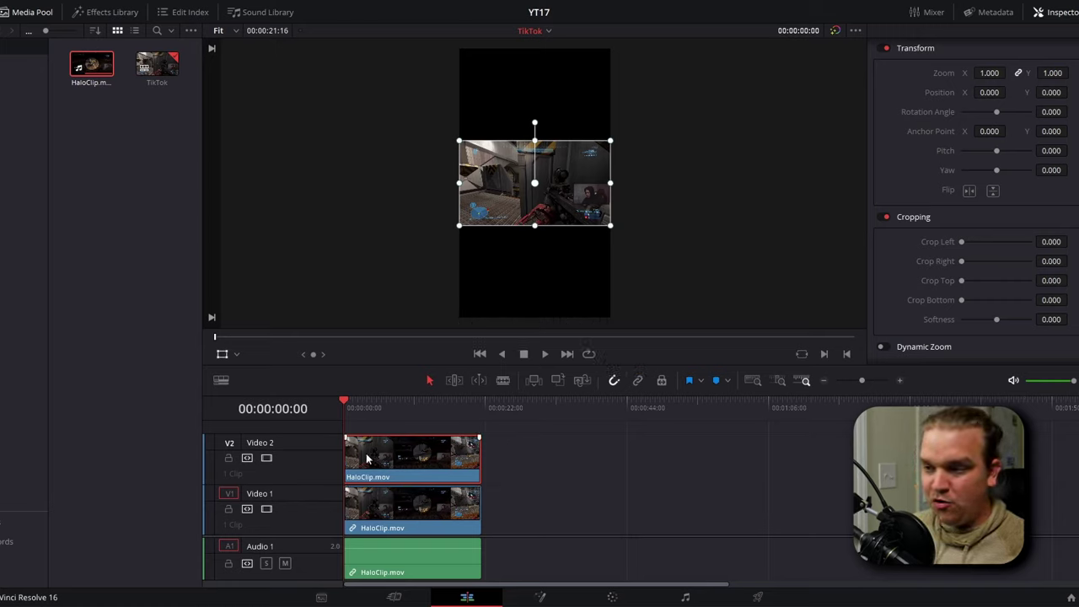
pyautogui.moveTo(367, 459); pyautogui.dragTo(378, 411)
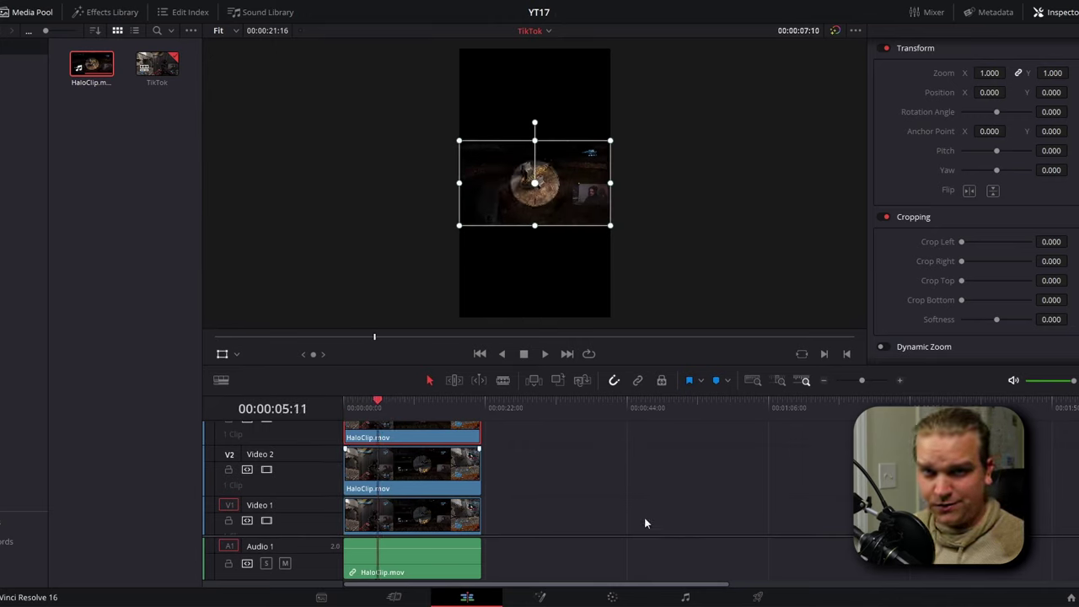
pyautogui.click(409, 436)
pyautogui.scroll(2, 571, 469)
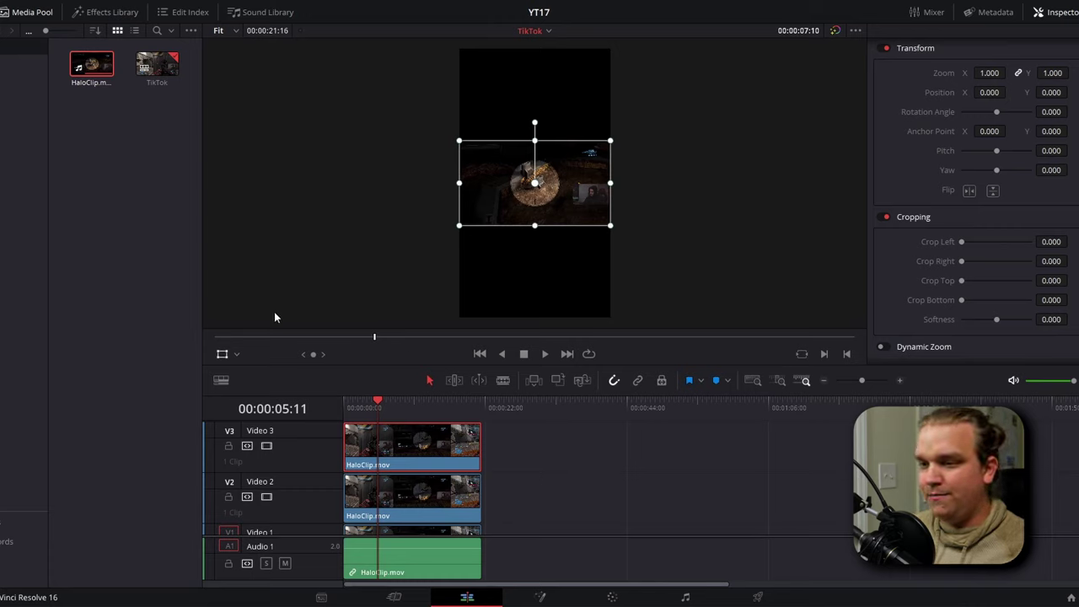
pyautogui.click(1053, 15)
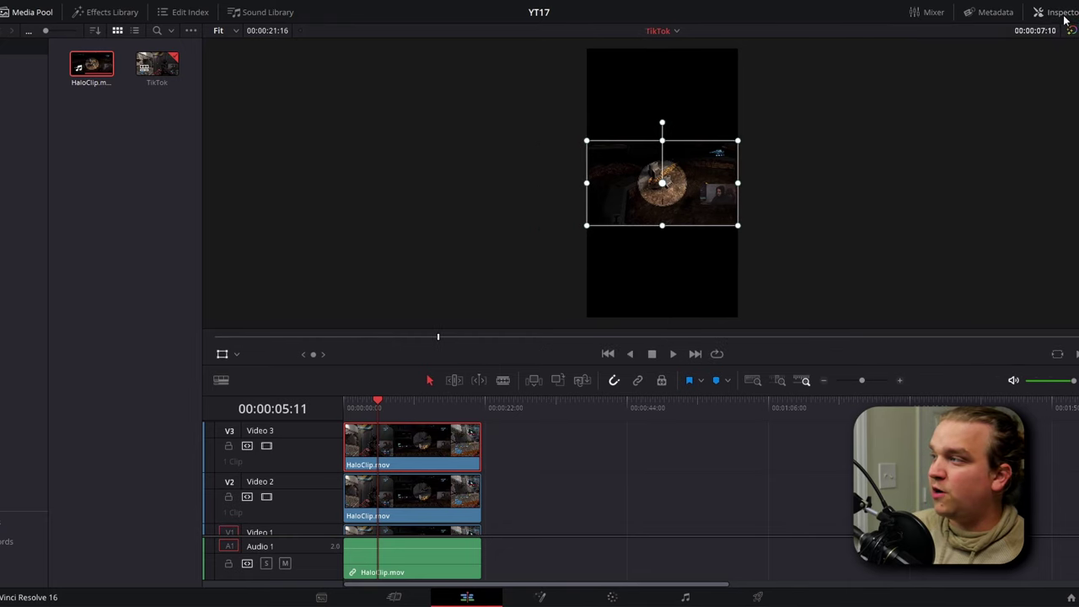
pyautogui.click(1056, 13)
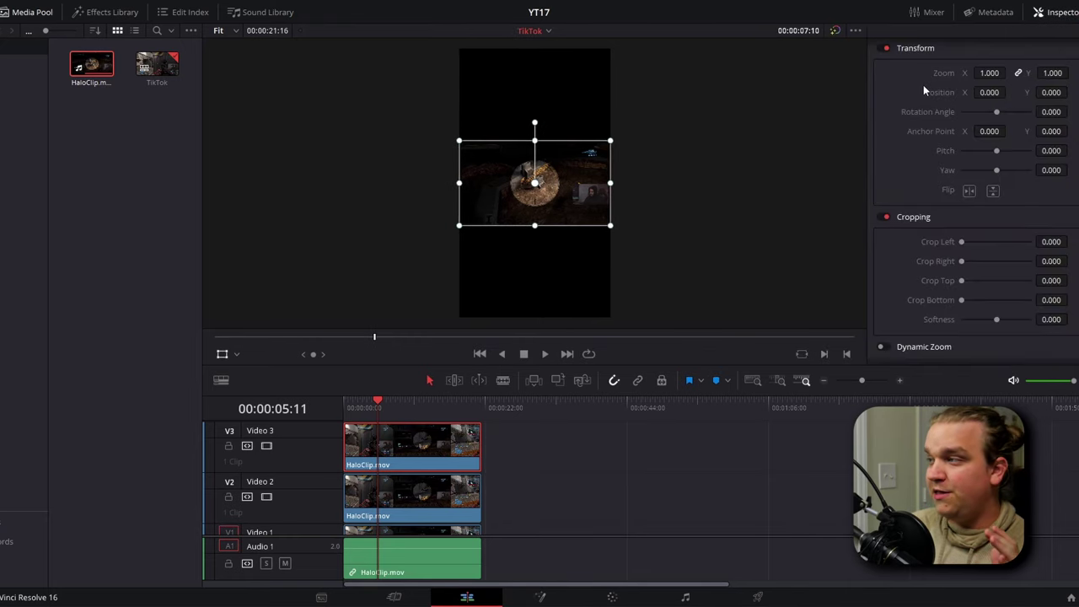
pyautogui.scroll(-3, 928, 82)
pyautogui.scroll(4, 926, 185)
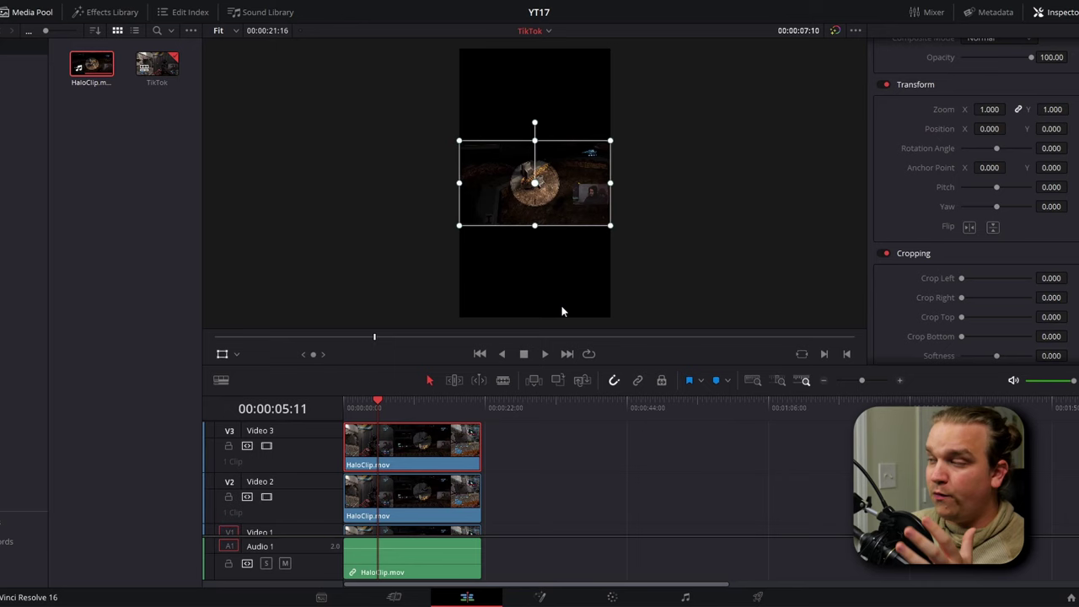
pyautogui.scroll(1, 903, 183)
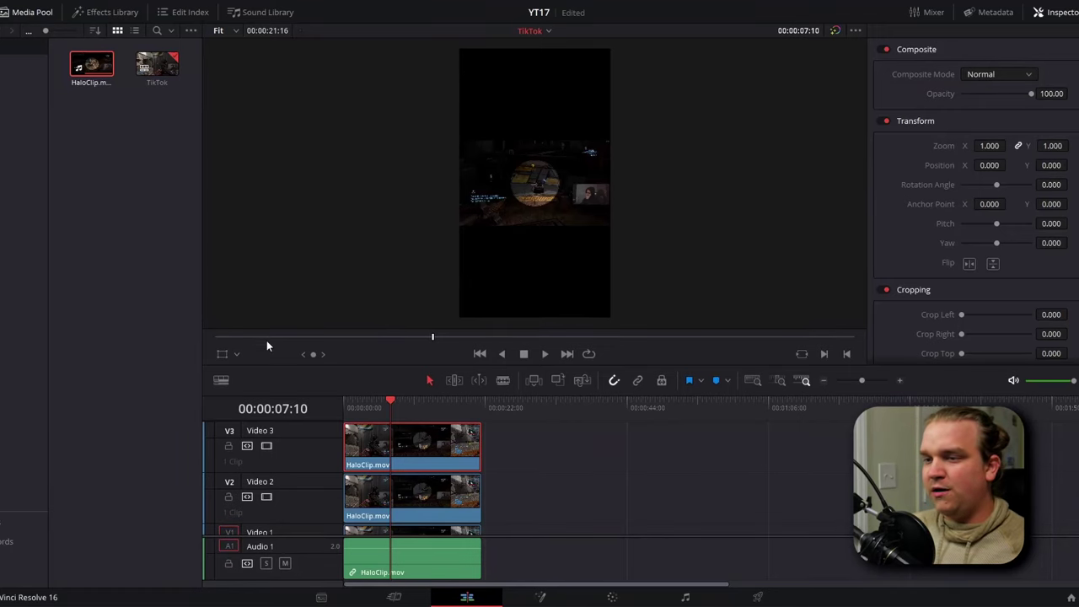
# In Crop mode, crop the top copy to the facecam: Left 811.151, Right 21.600, Top 305.117.
pyautogui.click(237, 355)
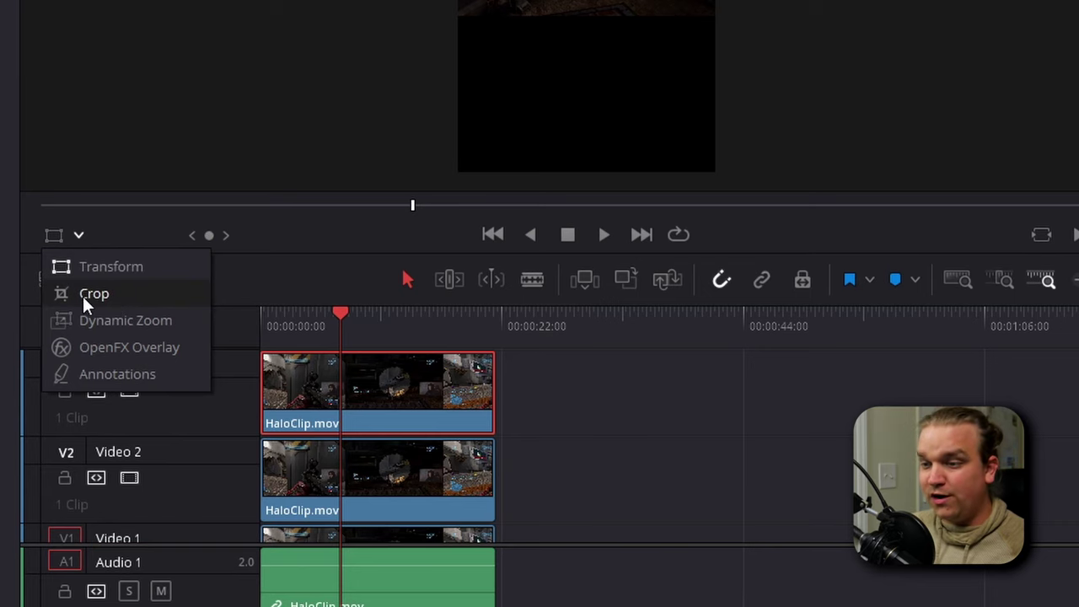
pyautogui.click(82, 296)
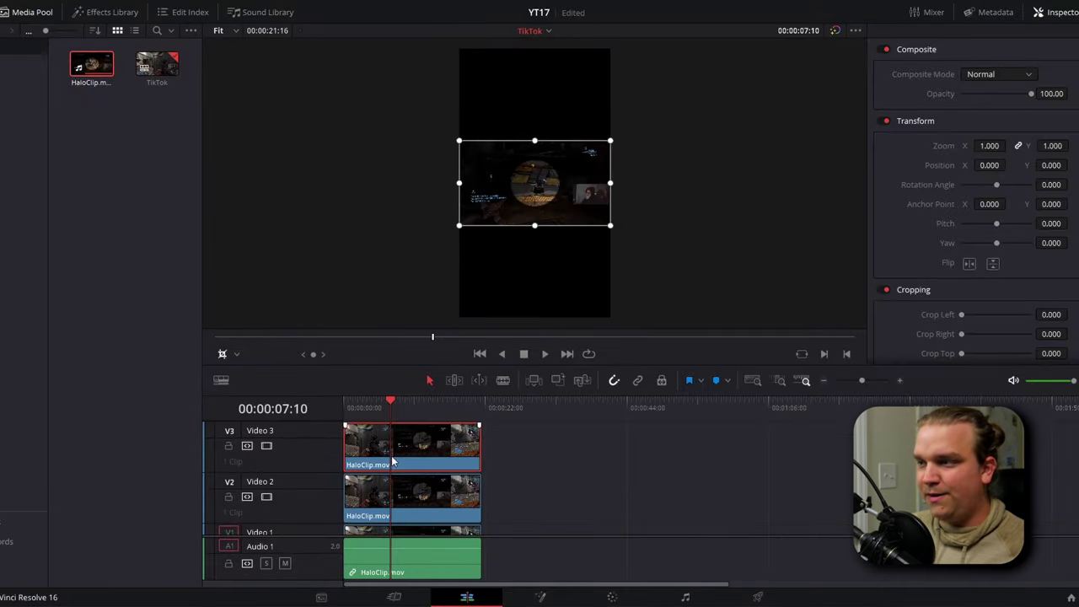
pyautogui.moveTo(534, 143); pyautogui.dragTo(538, 187)
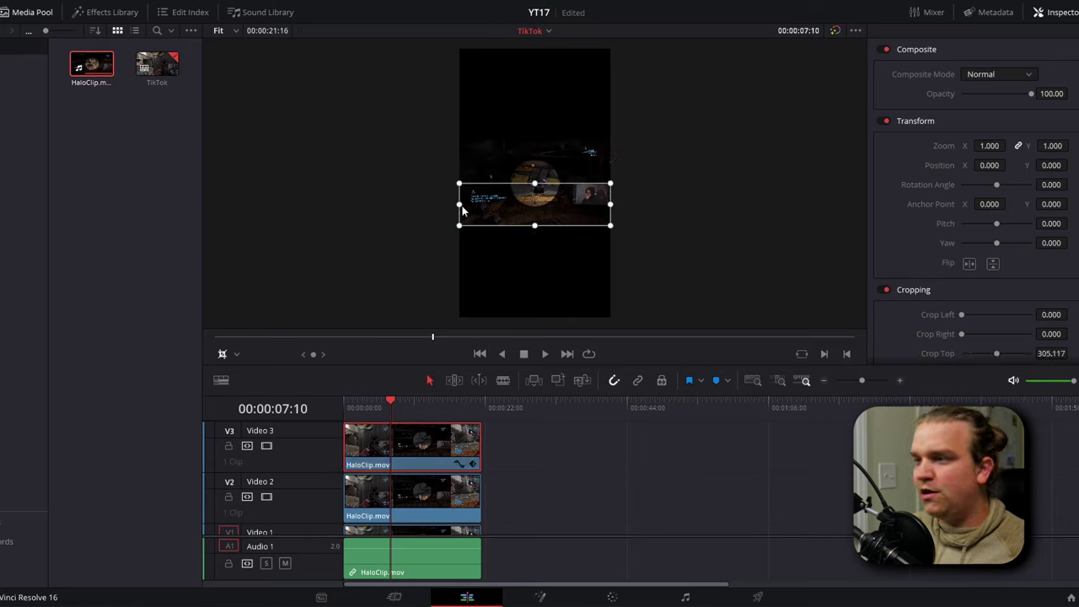
pyautogui.moveTo(462, 211); pyautogui.dragTo(608, 196)
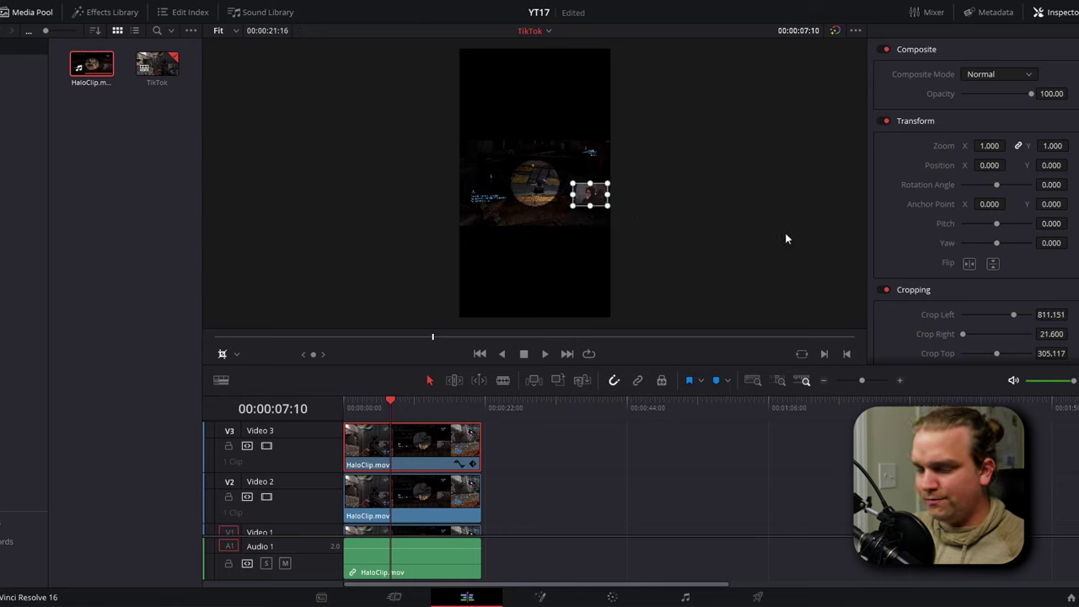
pyautogui.hotkey('shift', 'Left')
pyautogui.hotkey('shift', 'Left')
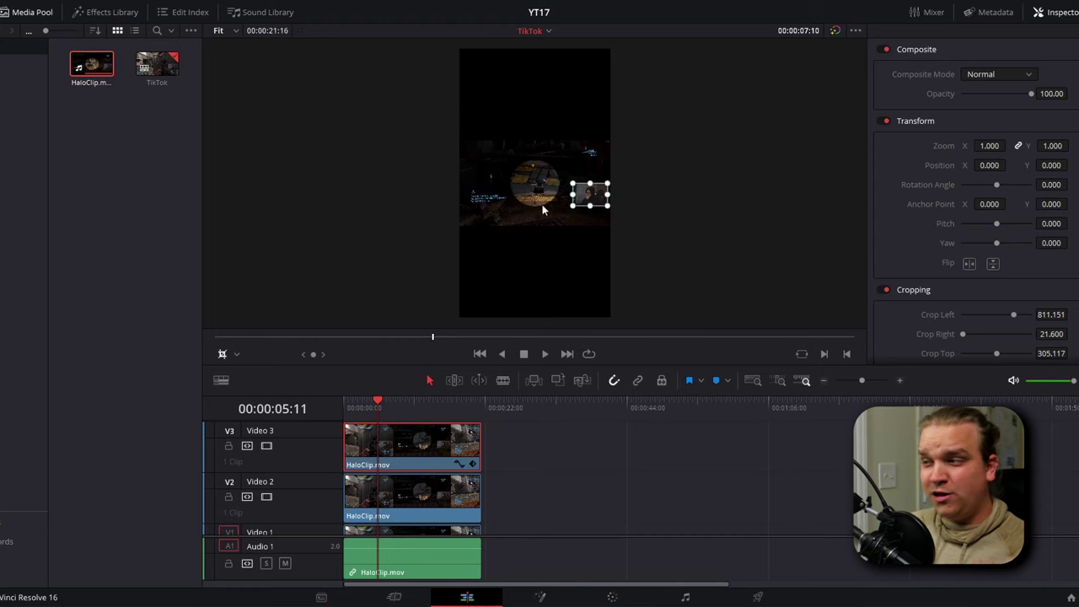
# In Transform mode, move the webcam copy up, reposition its anchor, and scale it to zoom 2.364.
pyautogui.click(237, 358)
pyautogui.click(241, 375)
pyautogui.hotkey('shift', 'Right')
pyautogui.hotkey('shift', 'Right')
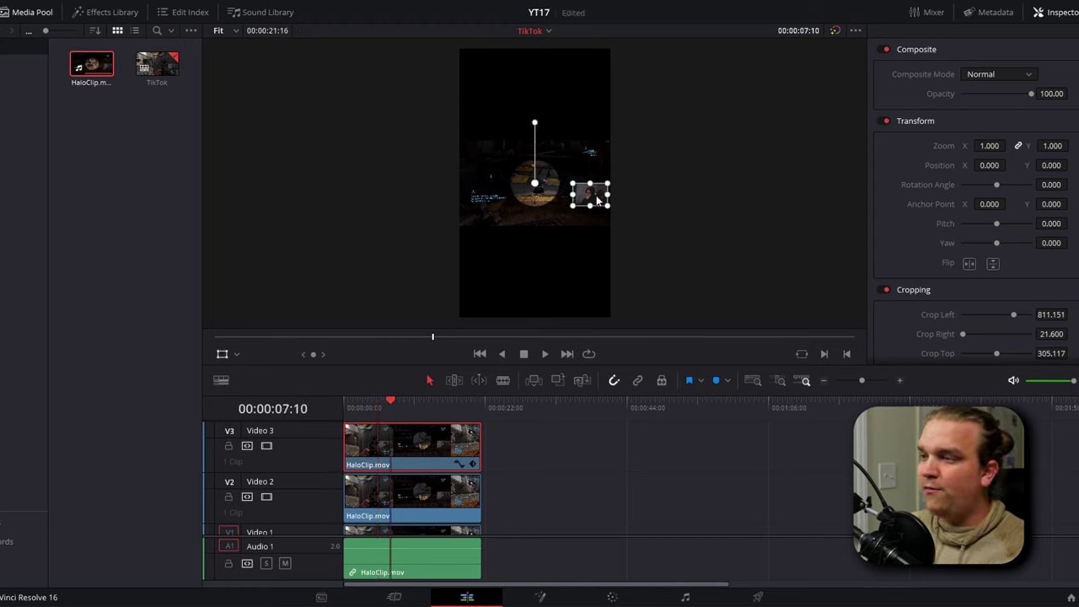
pyautogui.moveTo(598, 199); pyautogui.dragTo(542, 175)
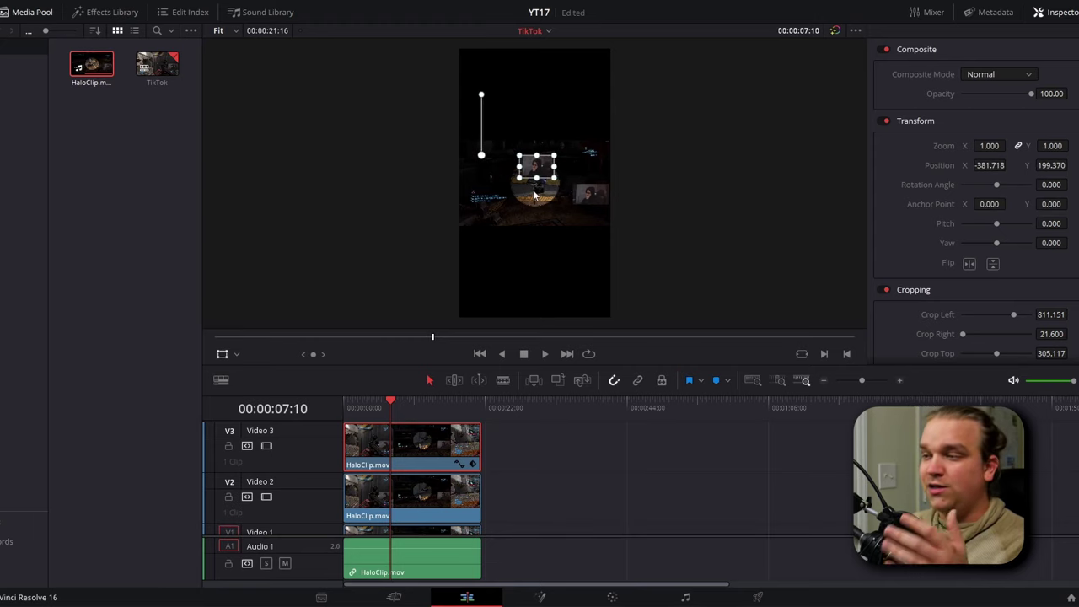
pyautogui.hotkey('shift', 'Left')
pyautogui.hotkey('shift', 'Left')
pyautogui.hotkey('shift', 'Right')
pyautogui.hotkey('shift', 'Right')
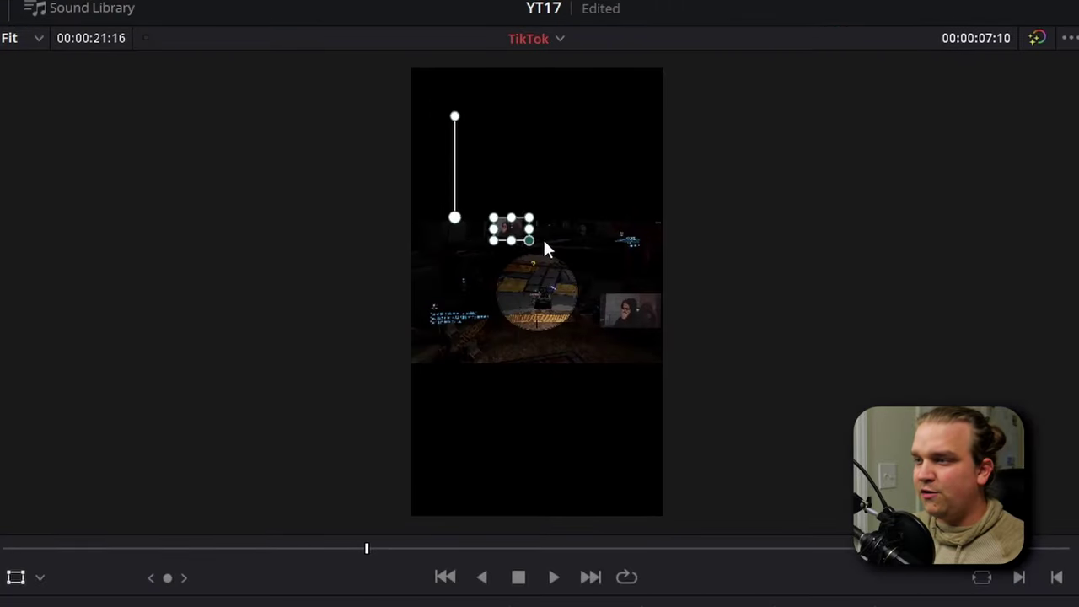
pyautogui.moveTo(544, 241); pyautogui.dragTo(590, 316)
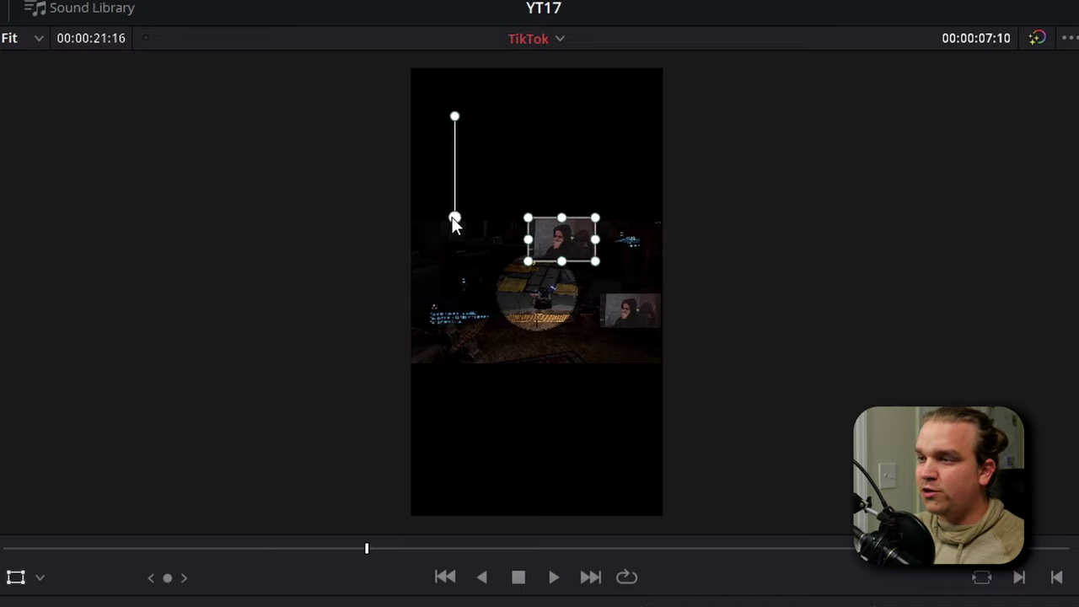
pyautogui.moveTo(453, 220); pyautogui.dragTo(547, 241)
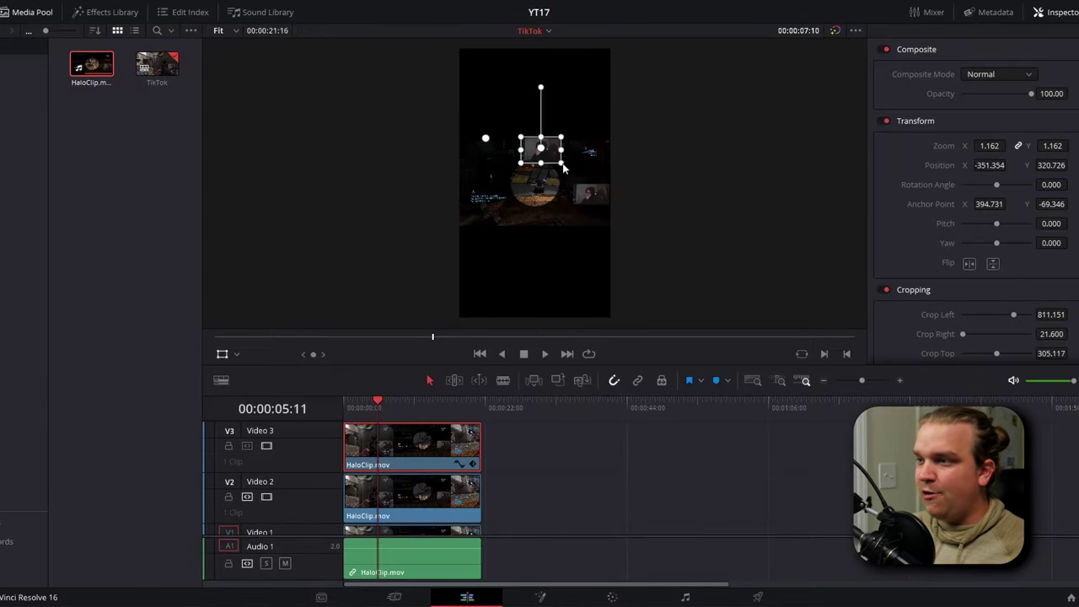
pyautogui.moveTo(561, 163)
pyautogui.mouseDown()
pyautogui.moveTo(577, 178)
pyautogui.moveTo(556, 162)
pyautogui.moveTo(568, 180)
pyautogui.mouseUp()
pyautogui.moveTo(544, 125); pyautogui.dragTo(544, 90)
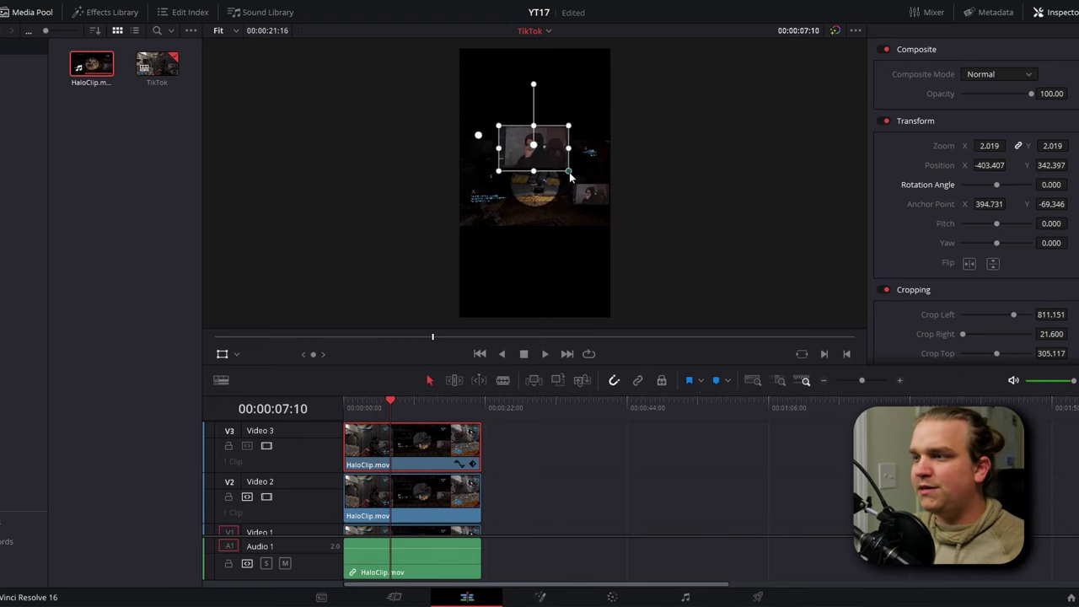
pyautogui.moveTo(569, 172)
pyautogui.mouseDown()
pyautogui.moveTo(581, 180)
pyautogui.moveTo(557, 179)
pyautogui.moveTo(560, 170)
pyautogui.mouseUp()
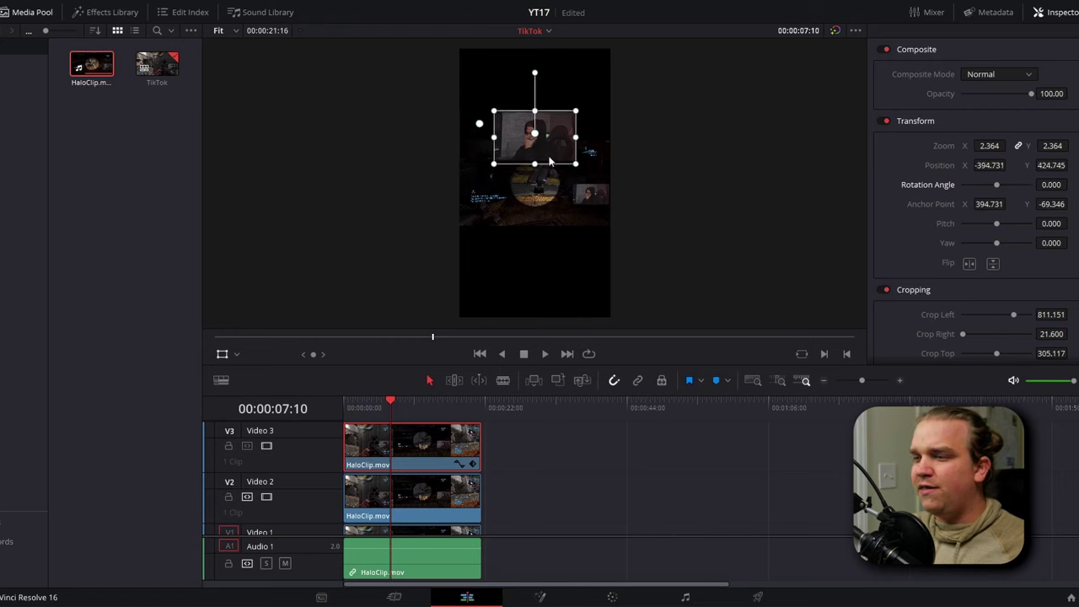
# Tighten the webcam crop to Left 847.584 and enlarge it to zoom 2.911.
pyautogui.click(237, 355)
pyautogui.click(244, 388)
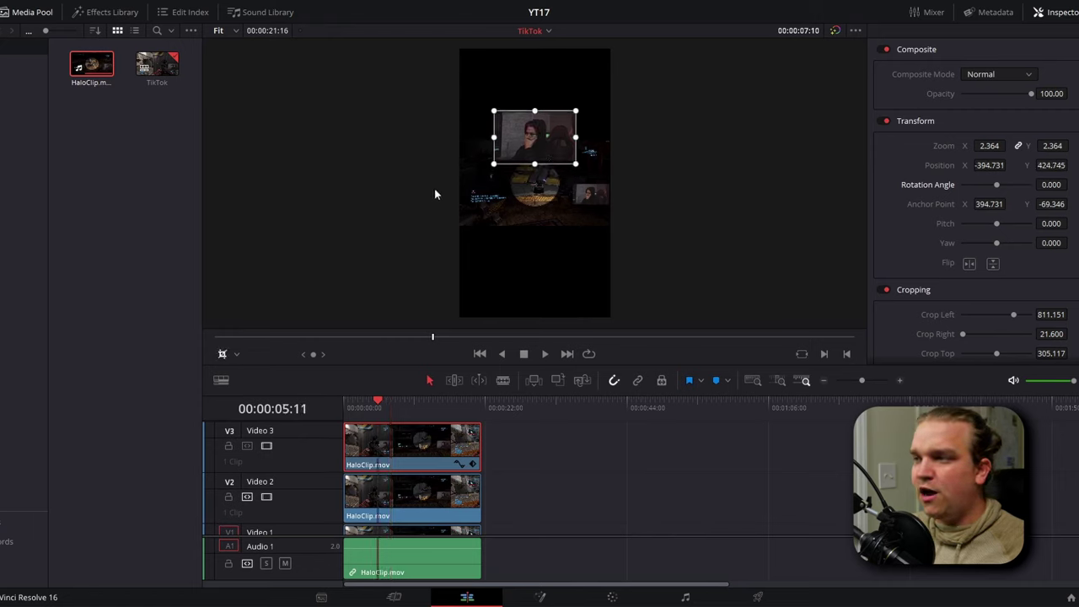
pyautogui.moveTo(498, 145); pyautogui.dragTo(565, 137)
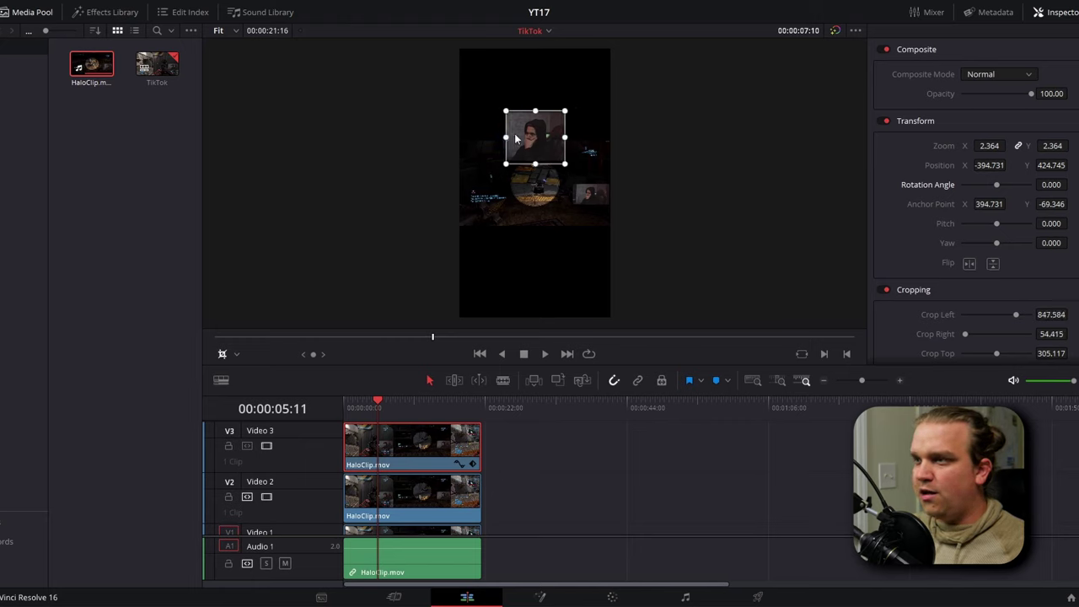
pyautogui.click(237, 355)
pyautogui.click(245, 371)
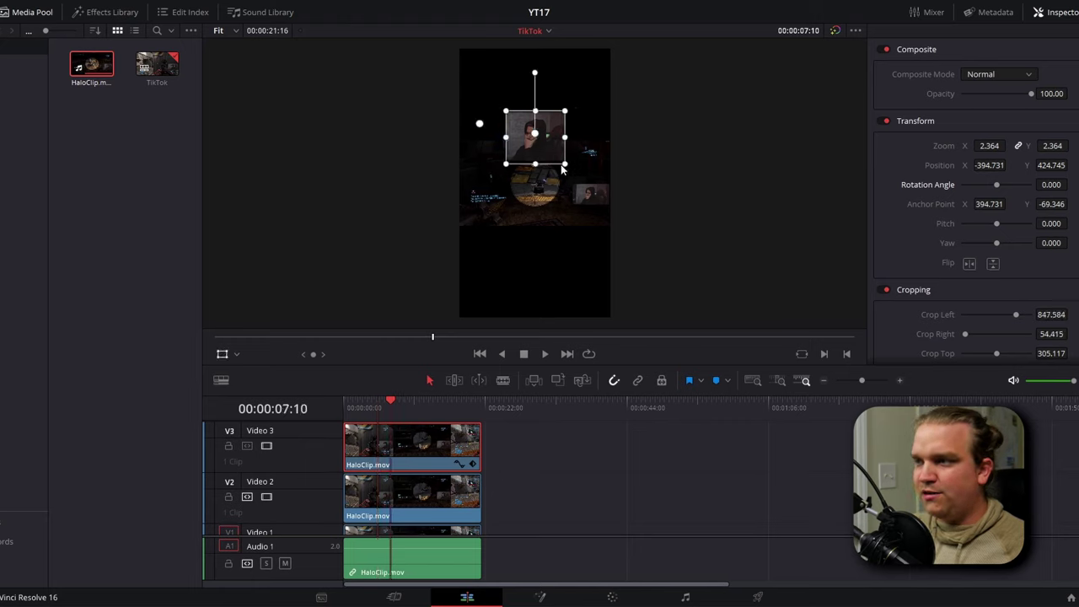
pyautogui.moveTo(565, 165)
pyautogui.mouseDown()
pyautogui.moveTo(570, 174)
pyautogui.moveTo(573, 165)
pyautogui.mouseUp()
pyautogui.click(638, 499)
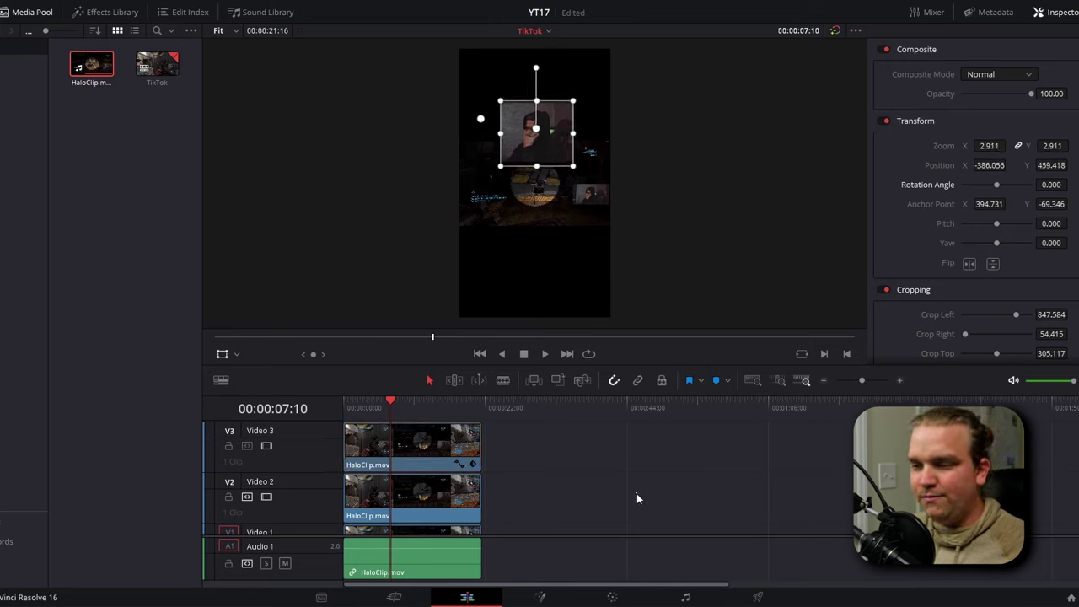
# Enlarge the Video 2 gameplay clip slightly and scale the Video 1 clip up.
pyautogui.click(408, 501)
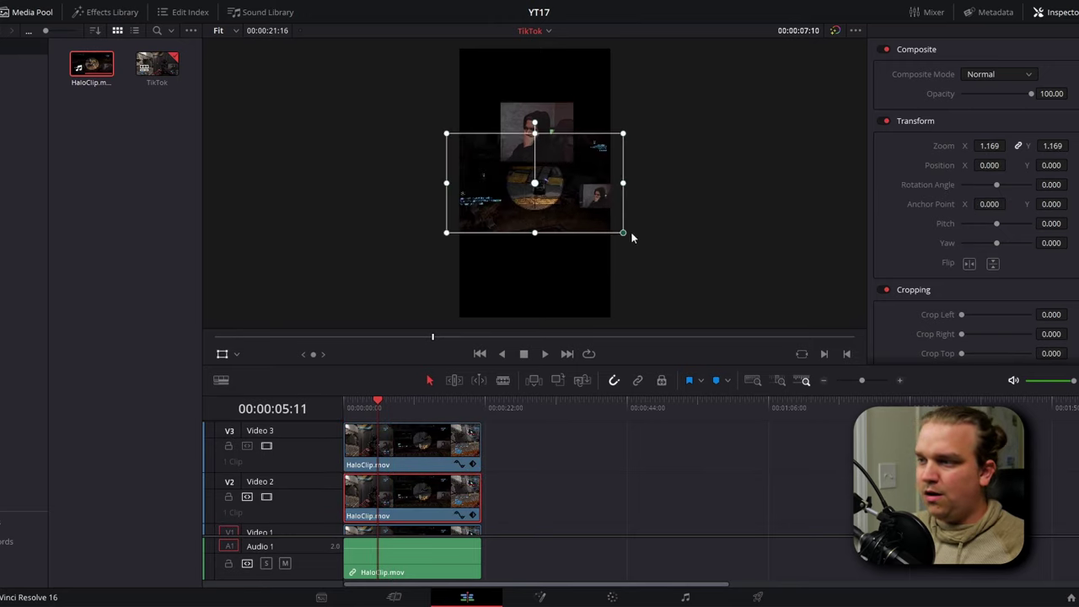
pyautogui.moveTo(620, 237); pyautogui.dragTo(724, 268)
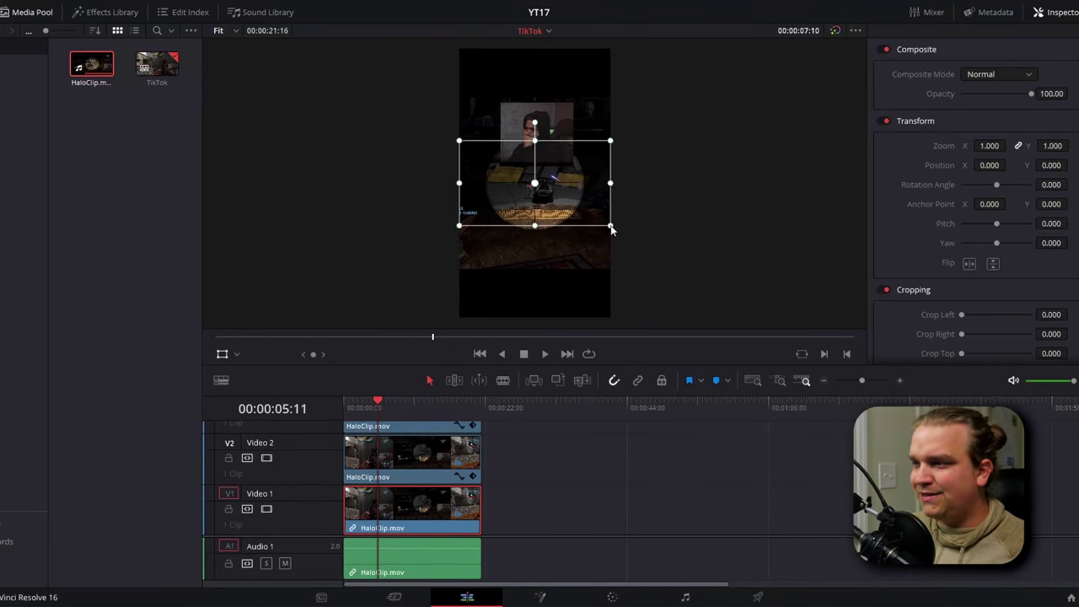
pyautogui.moveTo(612, 228); pyautogui.dragTo(739, 311)
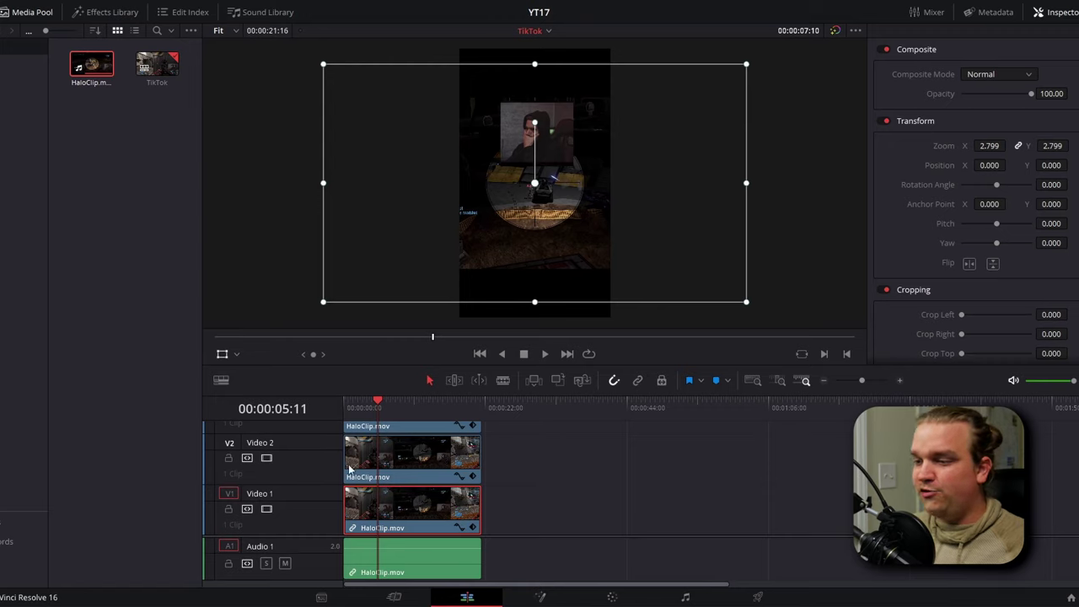
# Try and discard a right-side crop on Video 2, then scale the Video 1 backdrop to zoom 3.145.
pyautogui.click(461, 473)
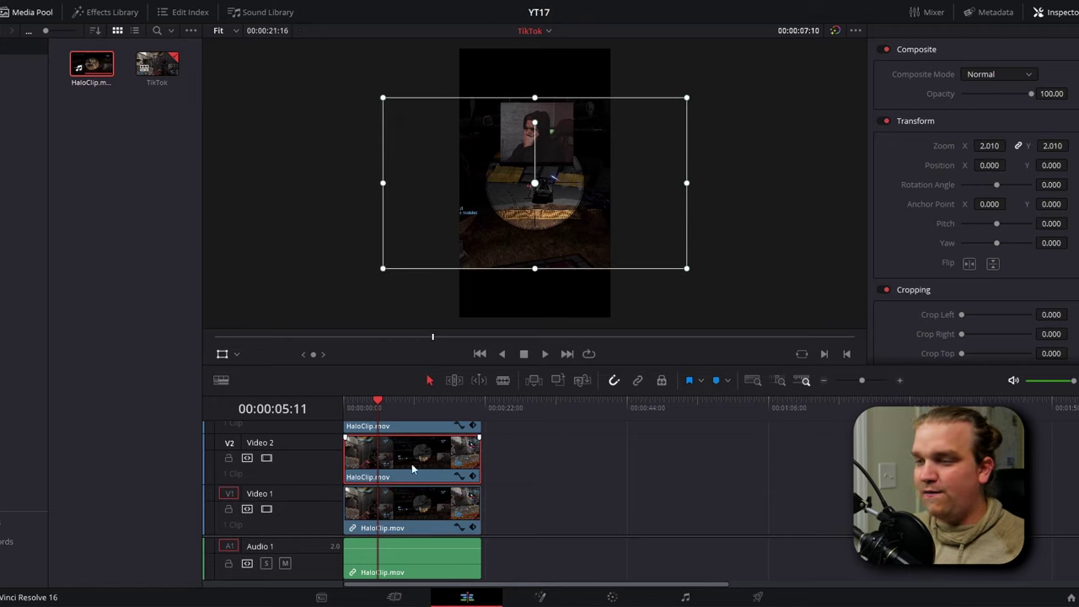
pyautogui.click(236, 355)
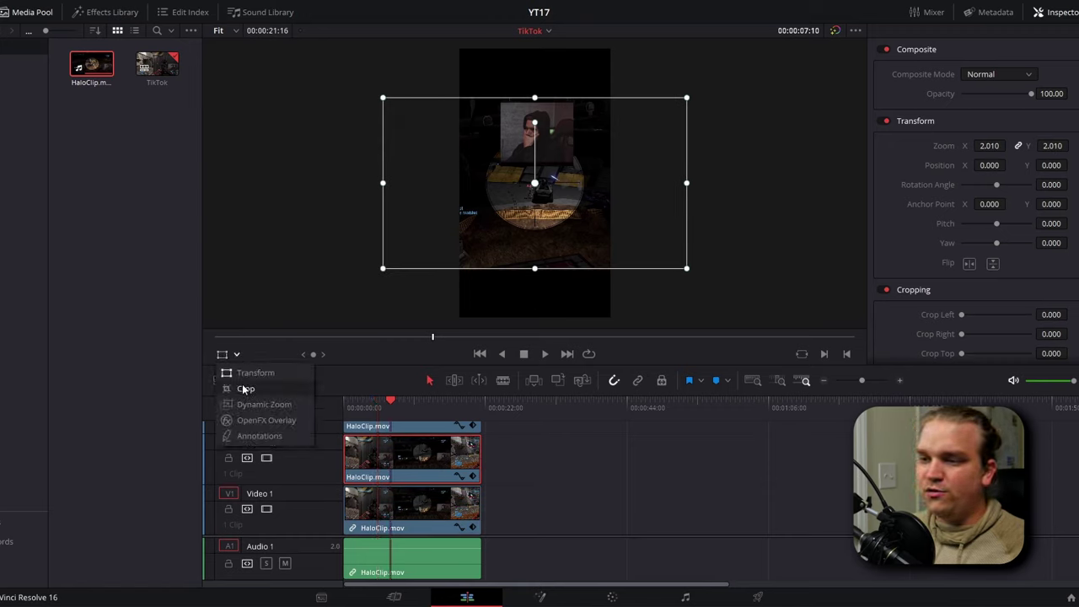
pyautogui.click(245, 387)
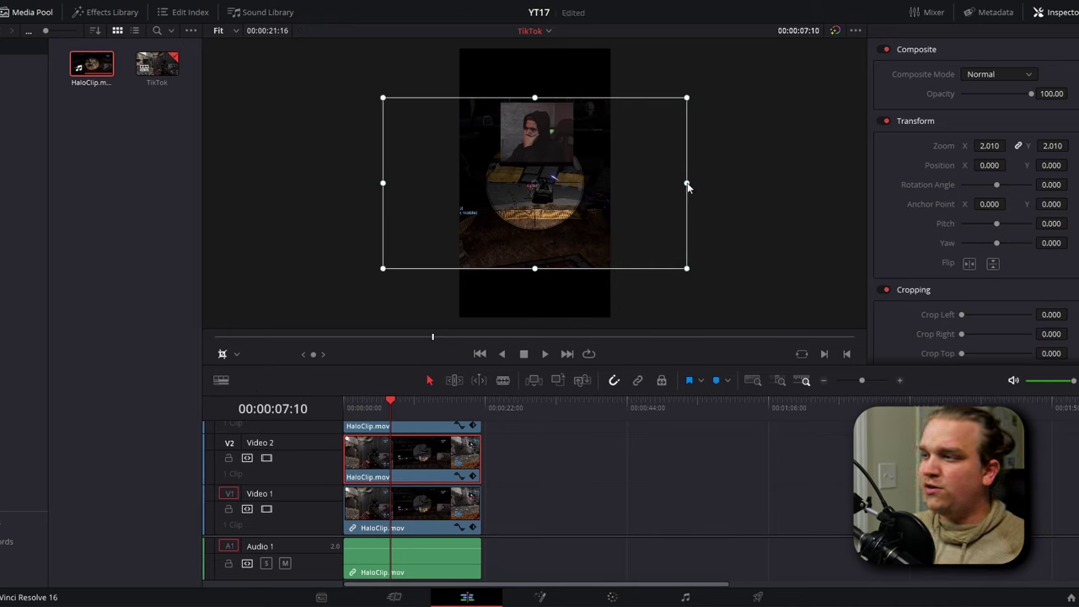
pyautogui.moveTo(687, 187); pyautogui.dragTo(685, 188)
pyautogui.press('space')
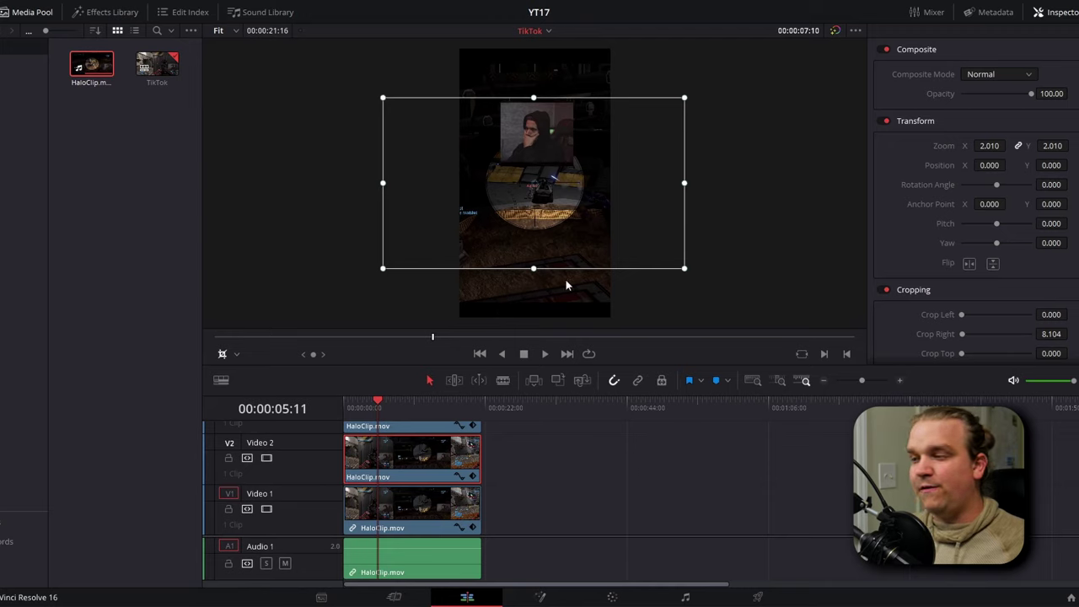
pyautogui.click(399, 521)
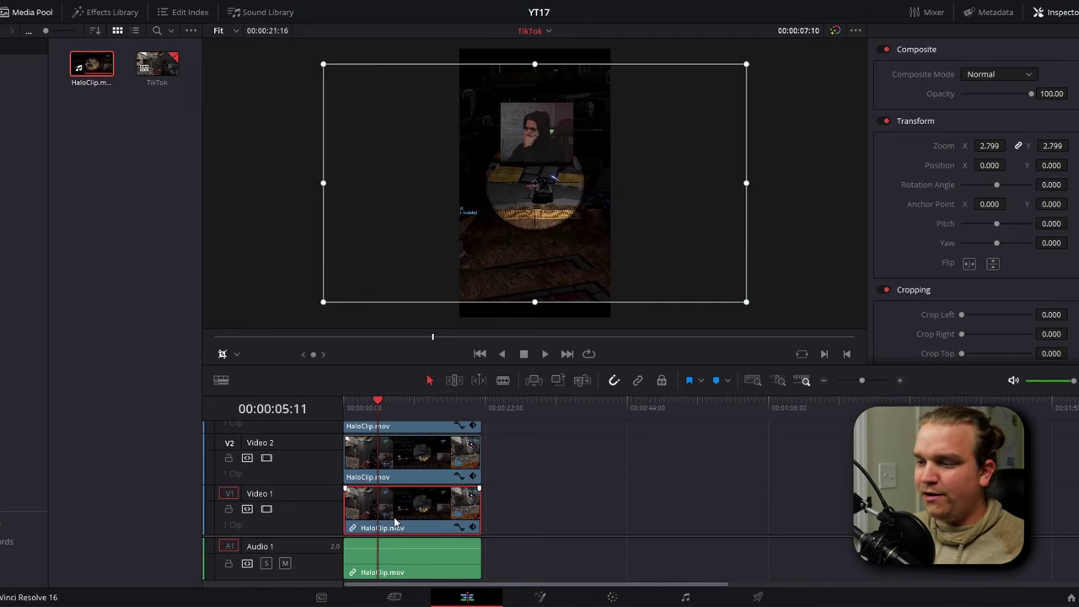
pyautogui.moveTo(741, 301); pyautogui.dragTo(772, 328)
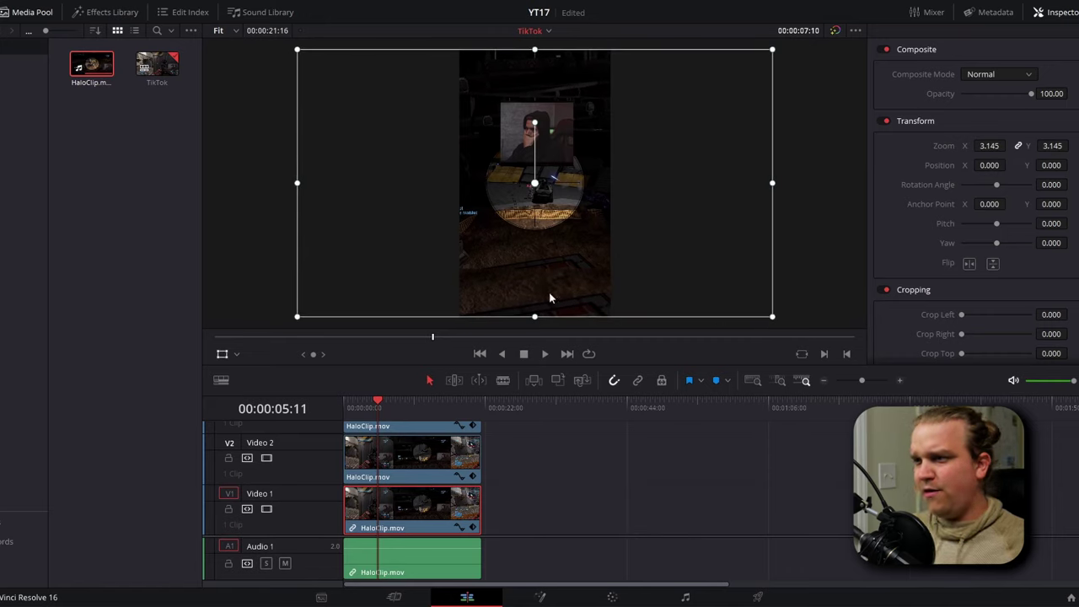
# Apply Gaussian Blur at strength 0.720 to the Video 1 backdrop and nudge the facecam up to Y 680.459.
pyautogui.click(99, 12)
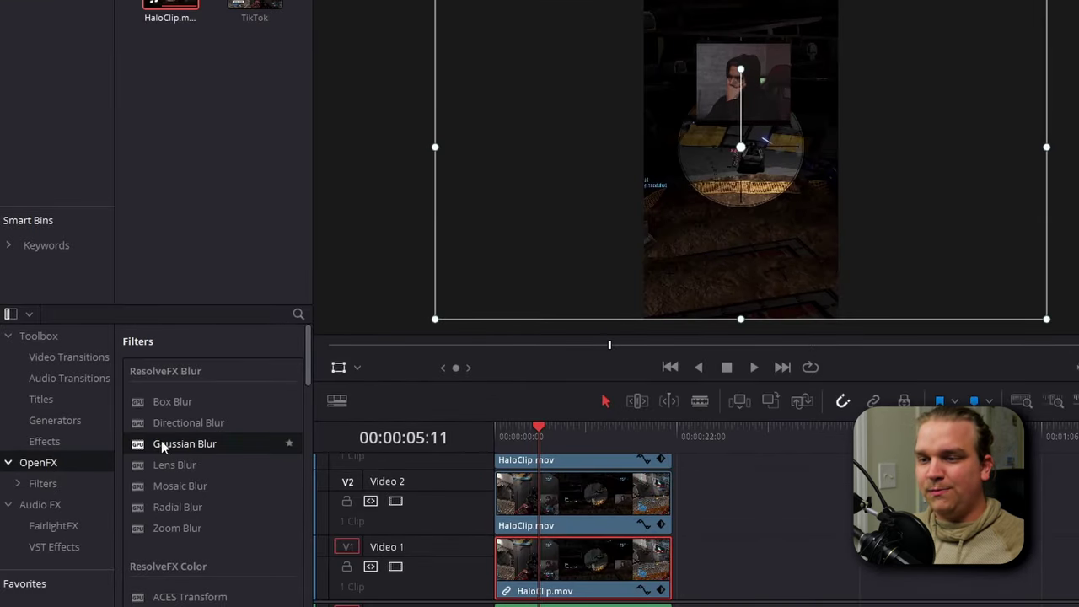
pyautogui.moveTo(161, 440); pyautogui.dragTo(566, 569)
pyautogui.click(987, 28)
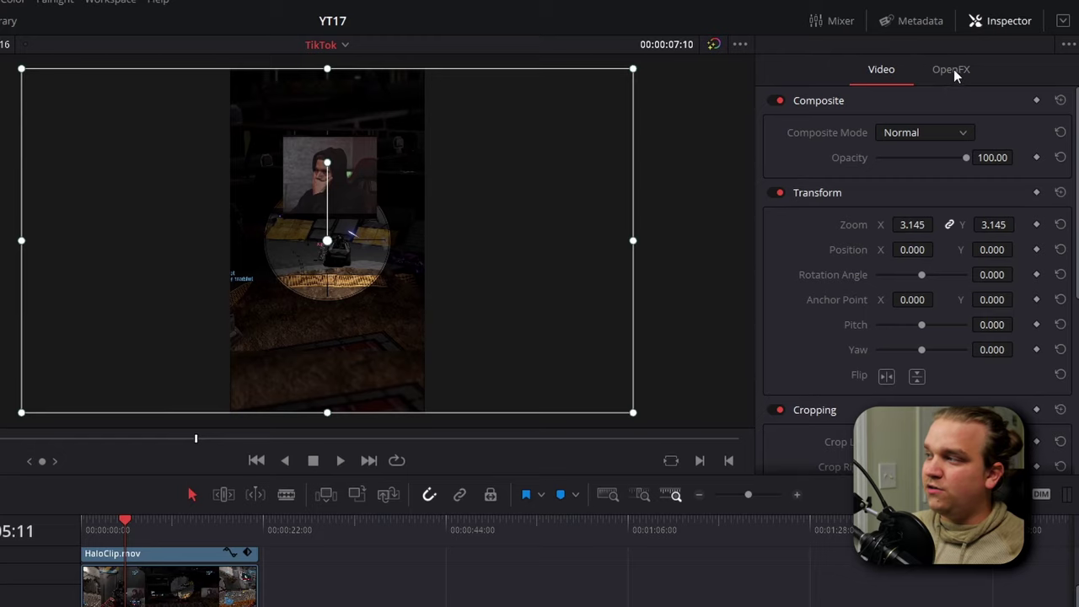
pyautogui.click(954, 70)
pyautogui.moveTo(923, 133); pyautogui.dragTo(942, 133)
pyautogui.click(891, 212)
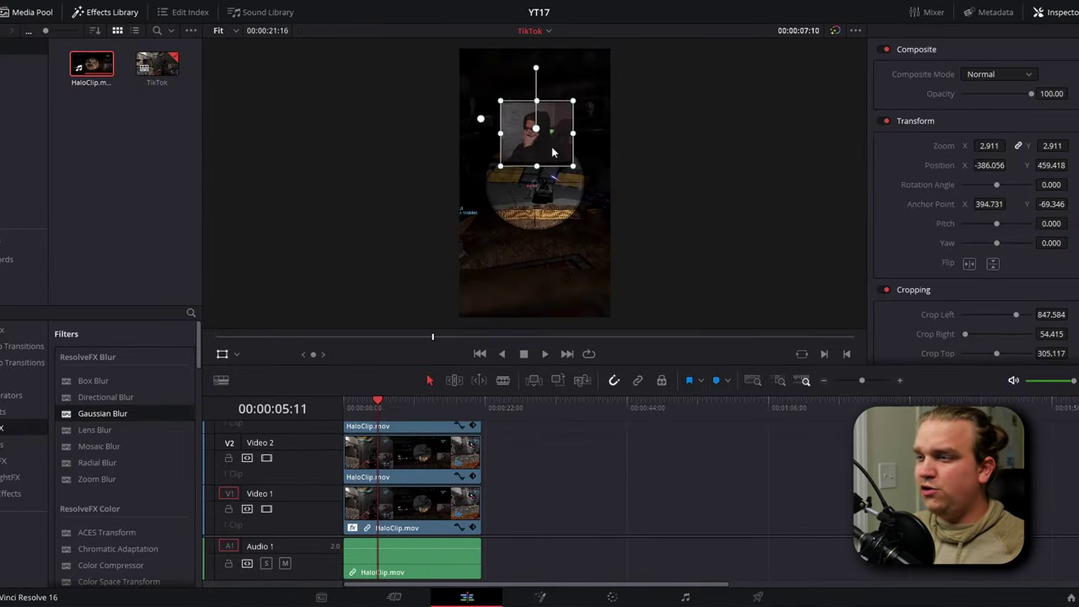
pyautogui.moveTo(553, 152); pyautogui.dragTo(552, 121)
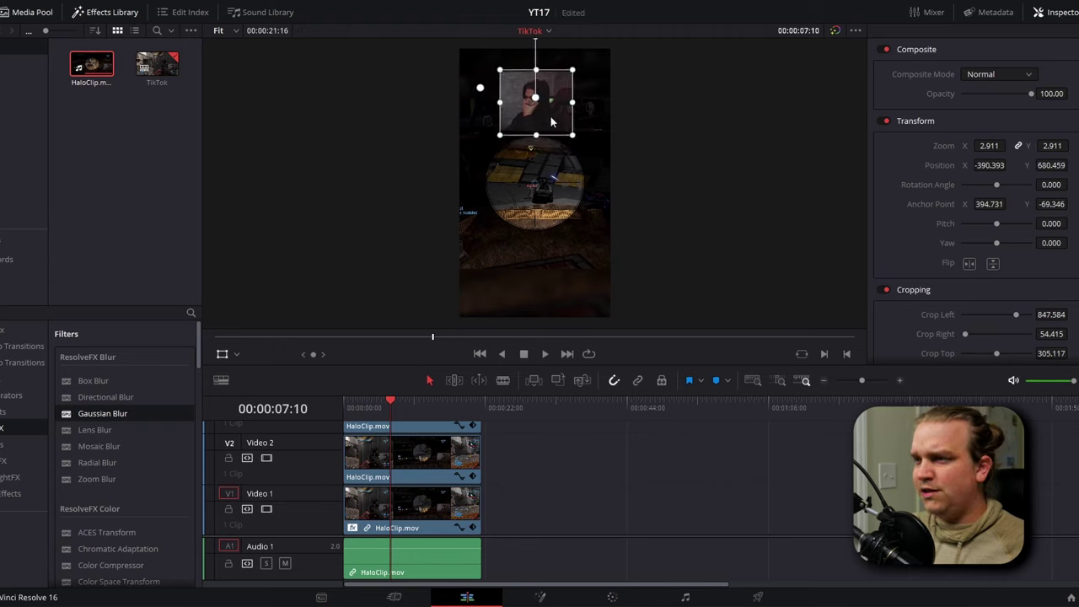
# Preview the layout, then crop the webcam's top to 314.020 and return to Transform mode.
pyautogui.press('space')
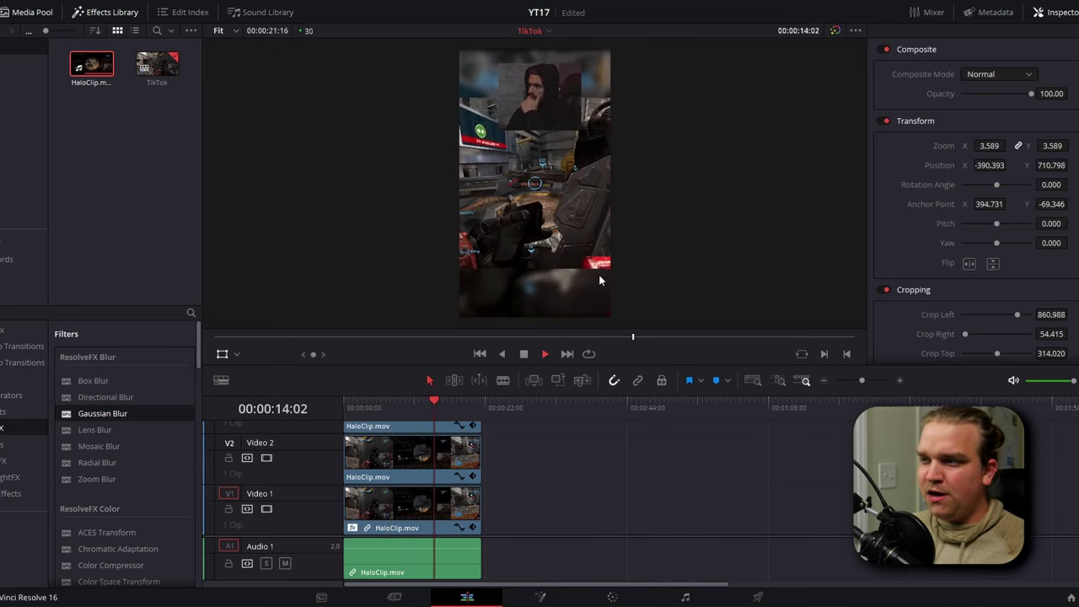
pyautogui.press('space')
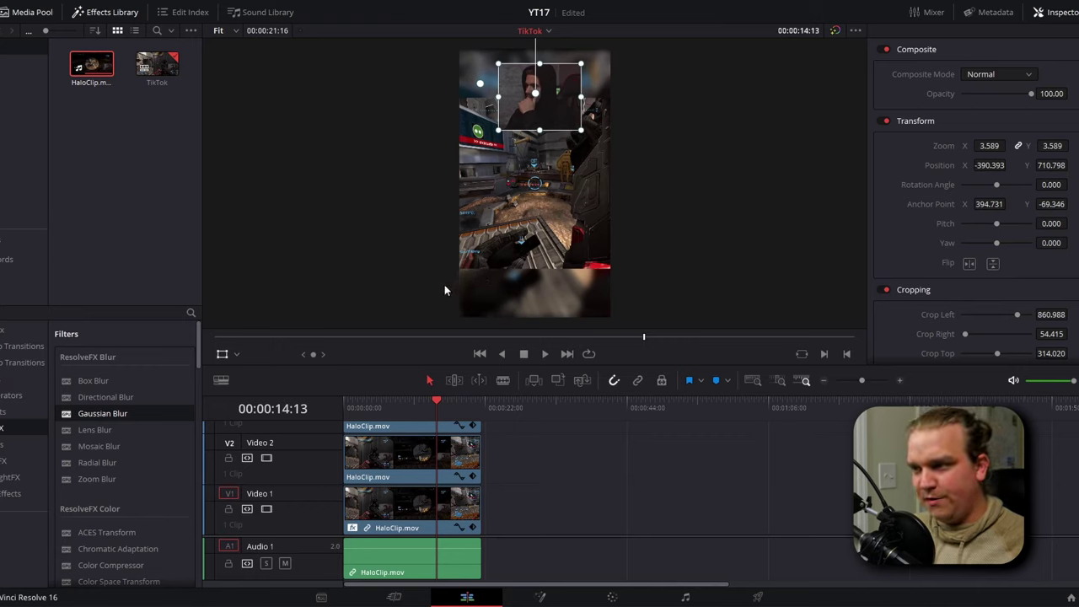
pyautogui.press('[')
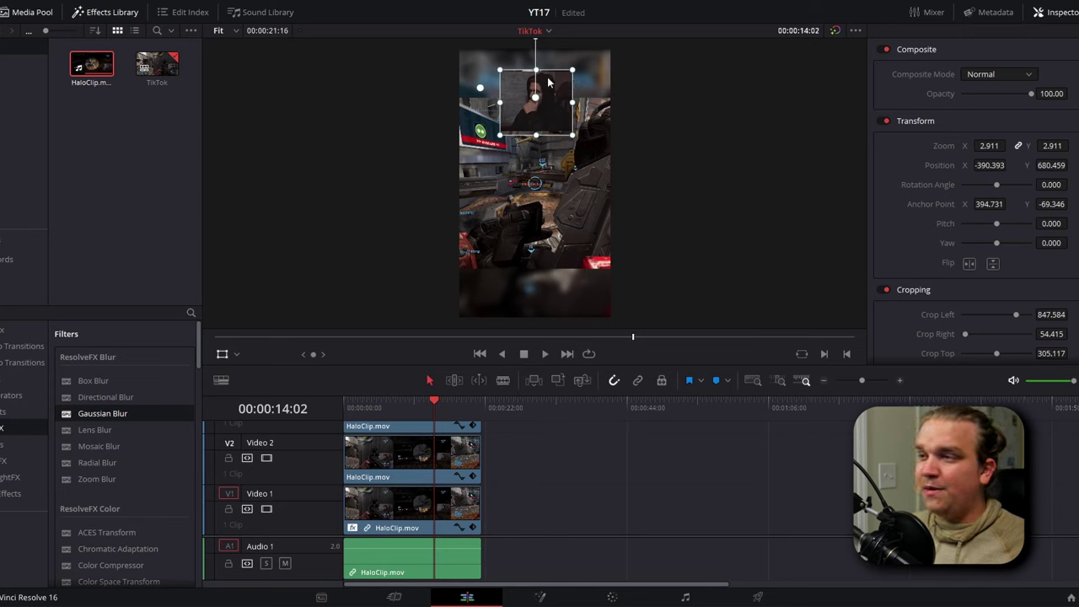
pyautogui.click(236, 354)
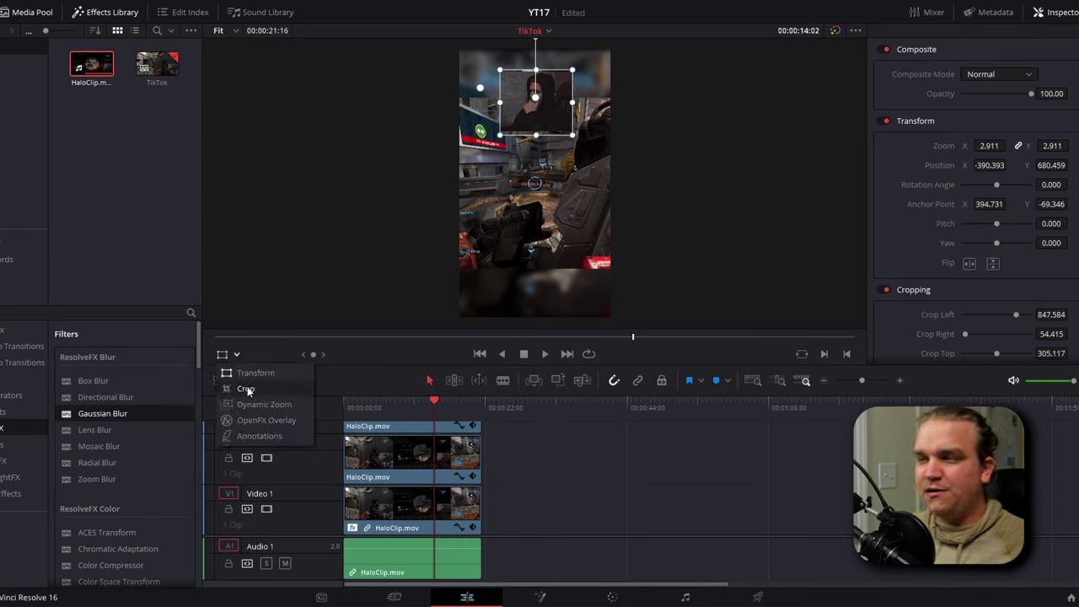
pyautogui.click(247, 387)
pyautogui.moveTo(536, 71); pyautogui.dragTo(538, 75)
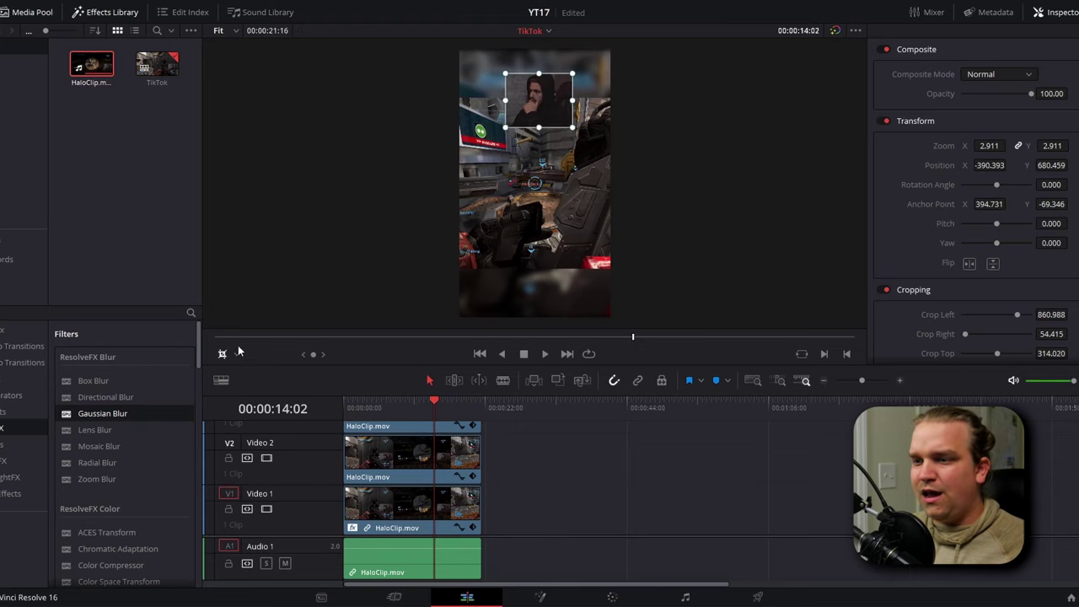
pyautogui.click(237, 353)
pyautogui.click(250, 372)
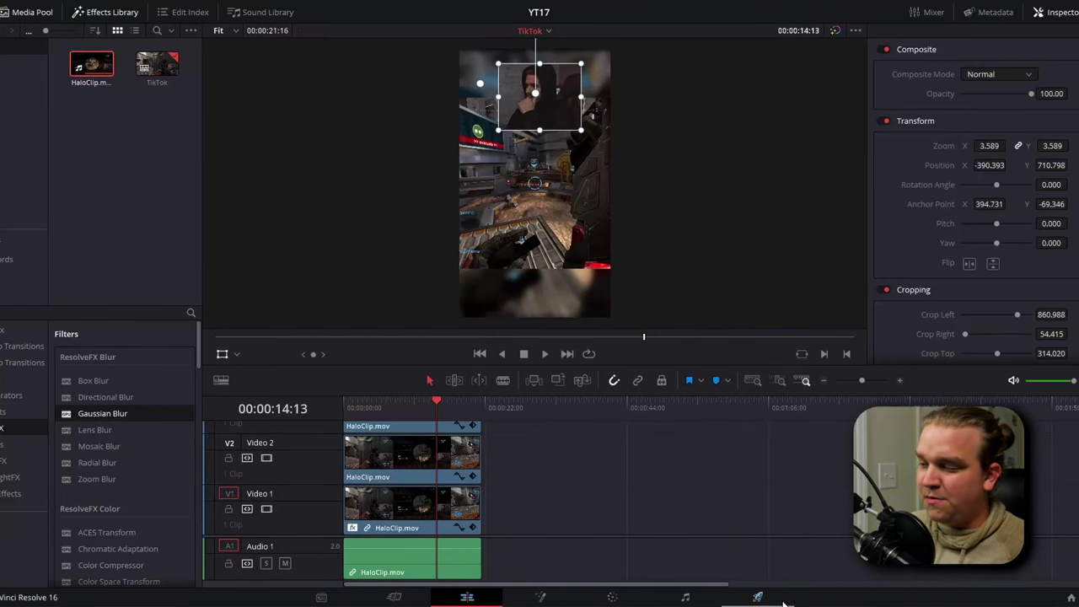
# On the Deliver page, keep the render format as MP4 with the H.264 codec.
pyautogui.click(758, 597)
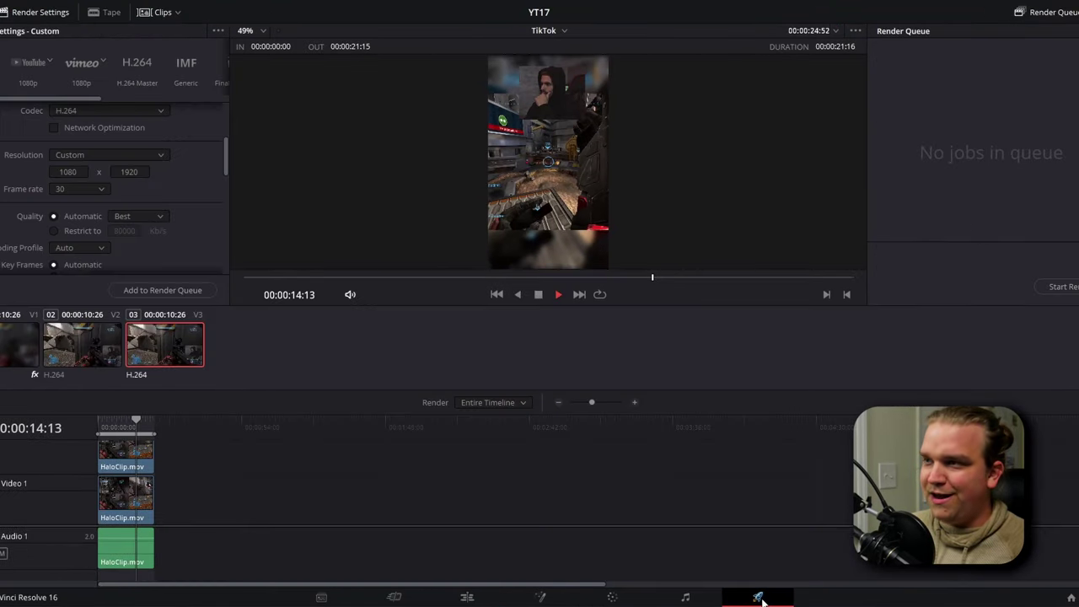
pyautogui.scroll(3, 30, 237)
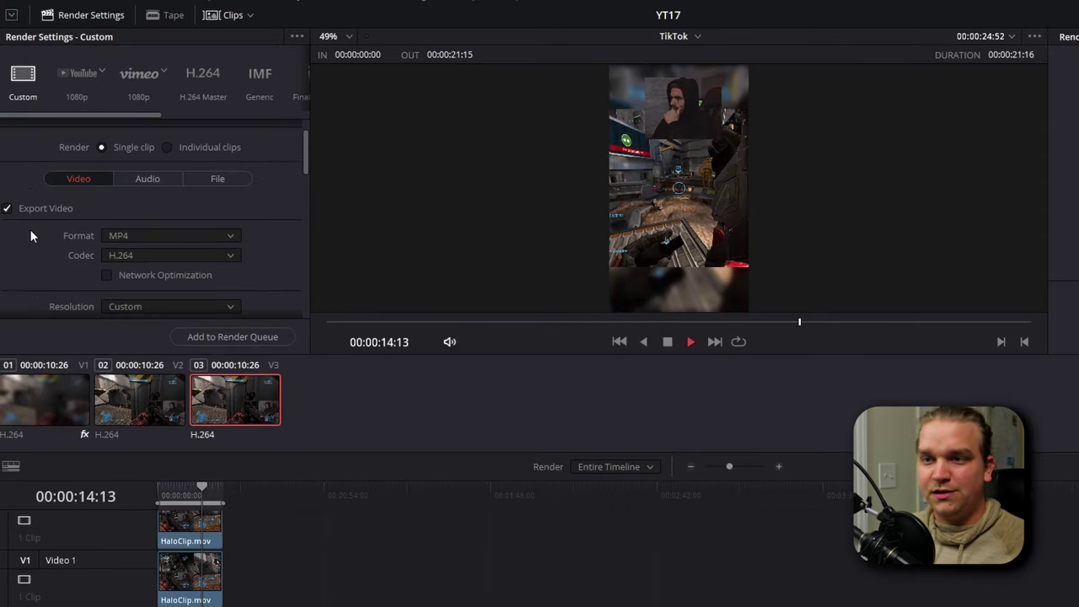
pyautogui.click(129, 237)
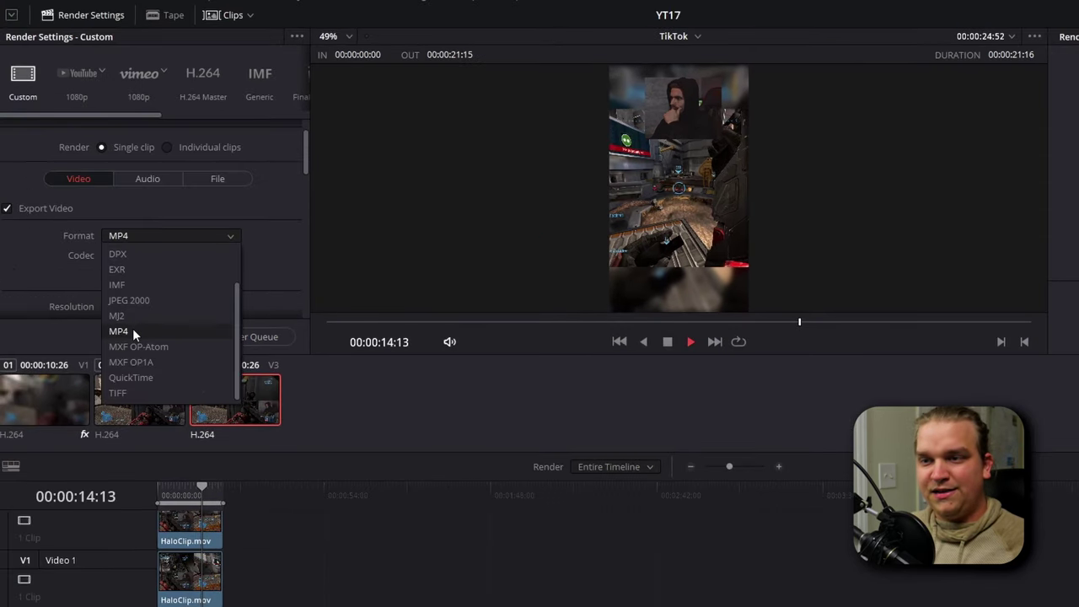
pyautogui.click(132, 330)
pyautogui.click(131, 251)
pyautogui.click(122, 273)
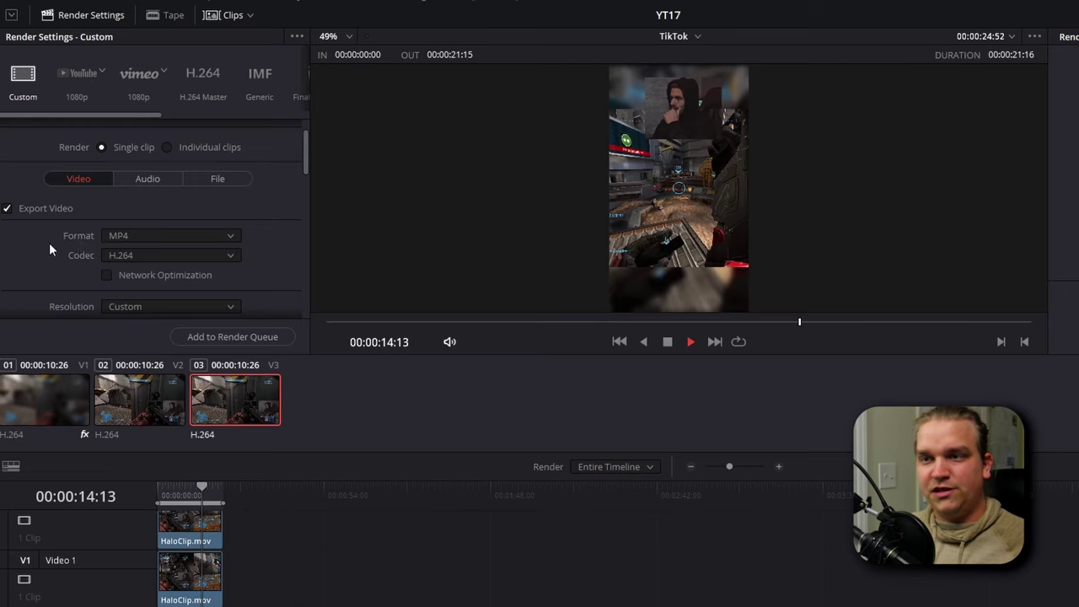
# Name the output file TikTok_Halo, add it to the render queue, and start rendering.
pyautogui.scroll(1, 49, 243)
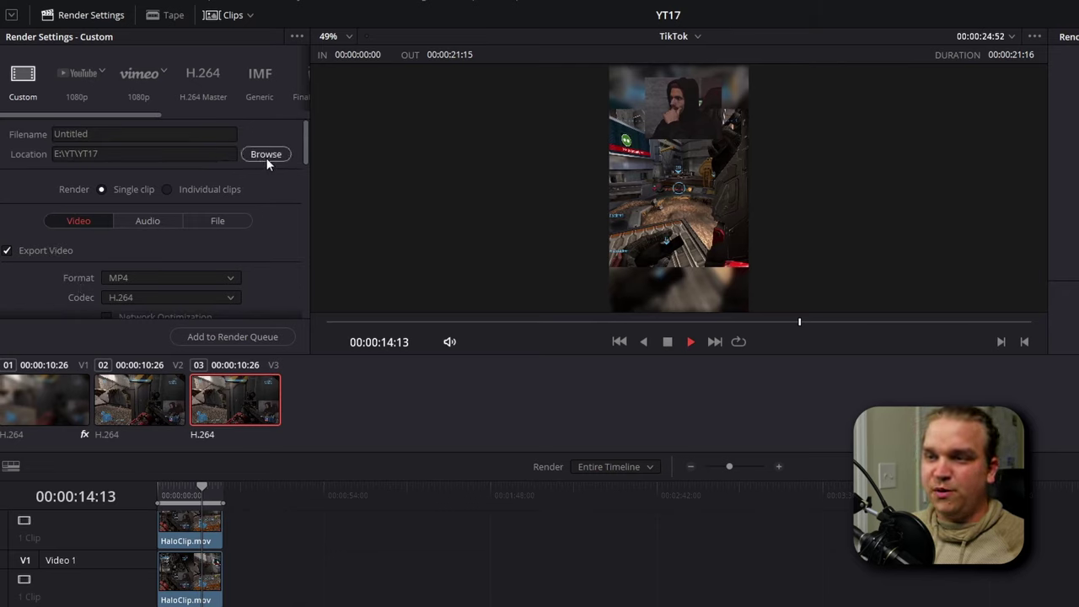
pyautogui.doubleClick(71, 133)
pyautogui.write('Tok')
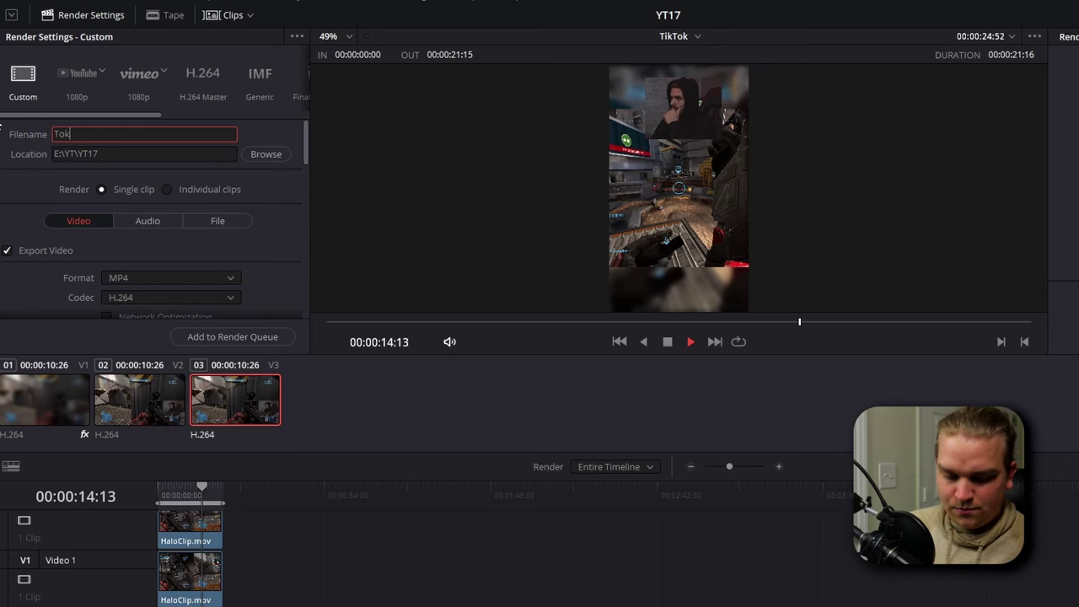
pyautogui.write('ikTok_Halo')
pyautogui.press('Return')
pyautogui.click(242, 338)
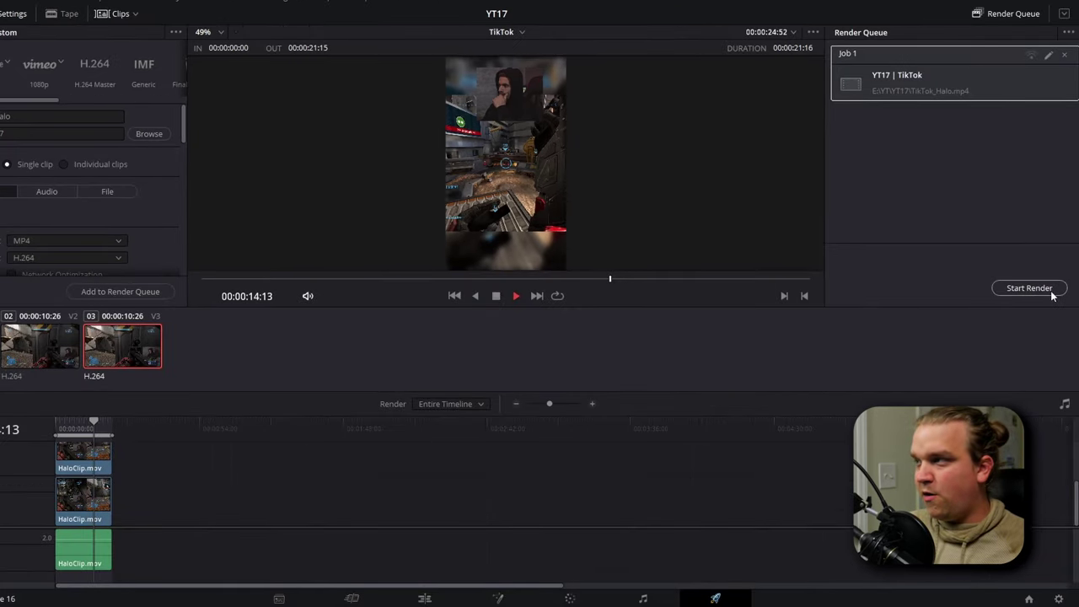
pyautogui.click(1036, 293)
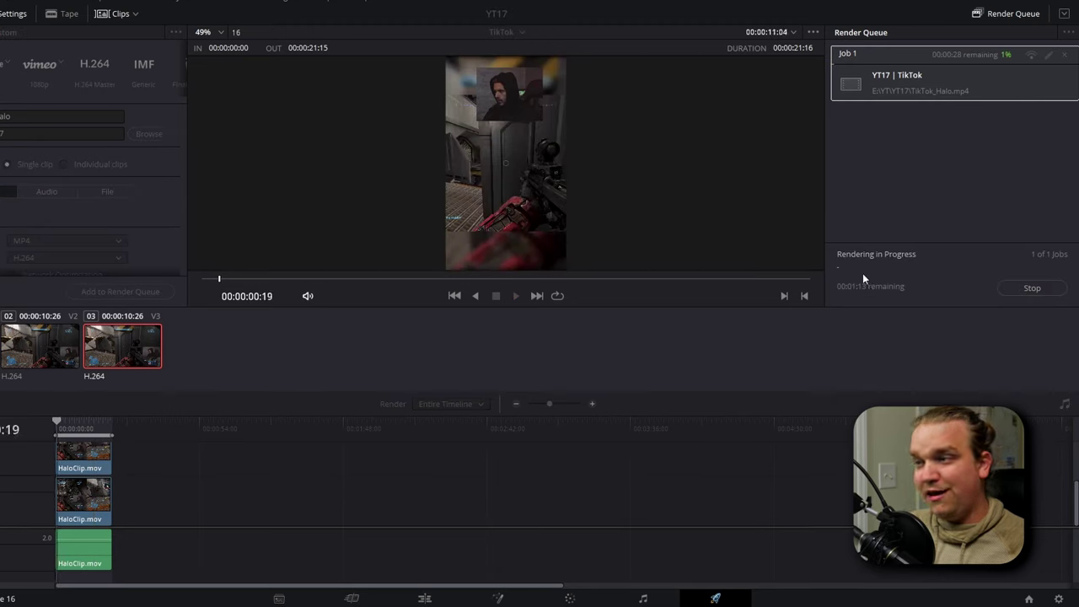